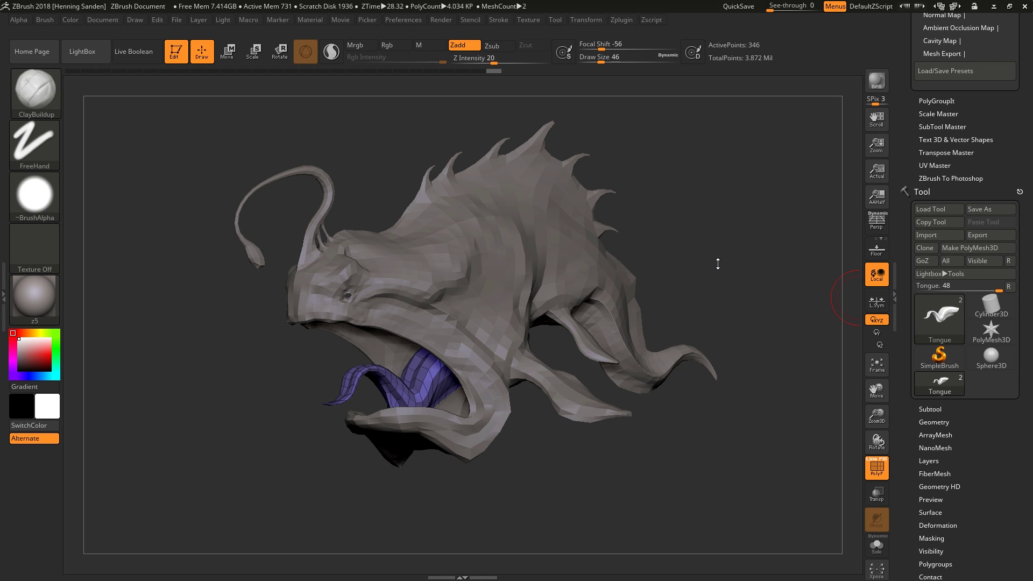
- Make the fish body the active subtool instead of the tongue
{"action": "left_click_drag", "start_coordinate": [717, 263], "coordinate": [713, 265]}
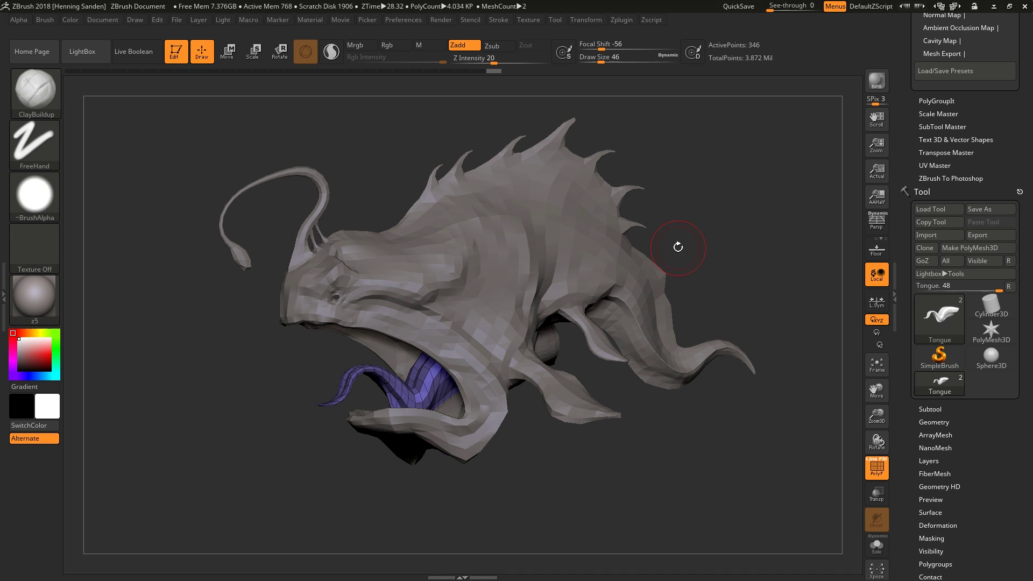
{"action": "left_click", "coordinate": [578, 242], "text": "alt"}
{"action": "left_click_drag", "start_coordinate": [687, 235], "coordinate": [694, 248]}
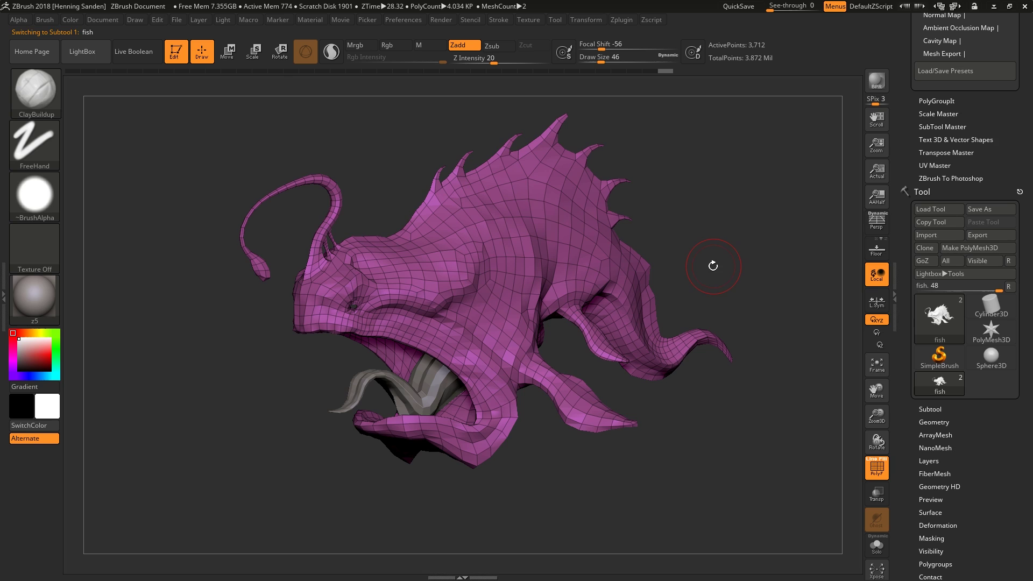
- Switch to Maya and move the UV Editor aside so the fish model can be seen in the viewport
{"action": "key", "text": "alt+Tab"}
{"action": "left_click", "coordinate": [364, 205]}
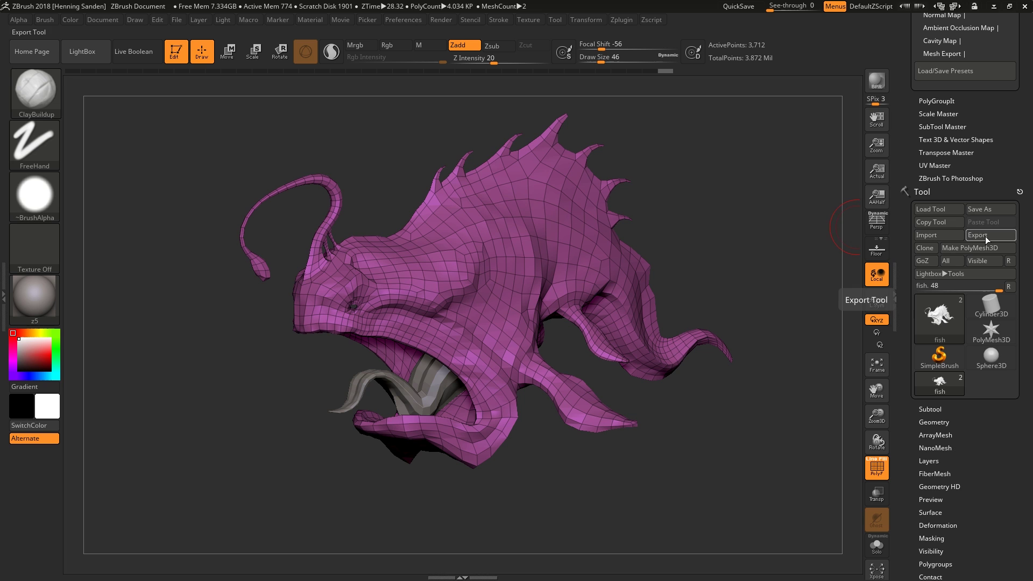
{"action": "key", "text": "alt+Tab"}
{"action": "left_click", "coordinate": [702, 246]}
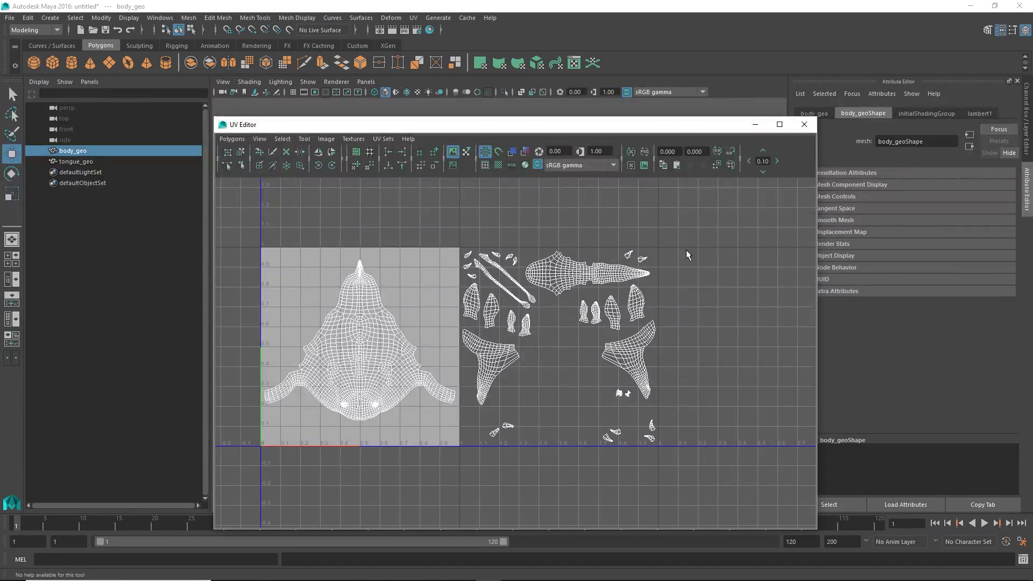
{"action": "left_click_drag", "start_coordinate": [554, 133], "coordinate": [817, 176]}
{"action": "left_click", "coordinate": [379, 245]}
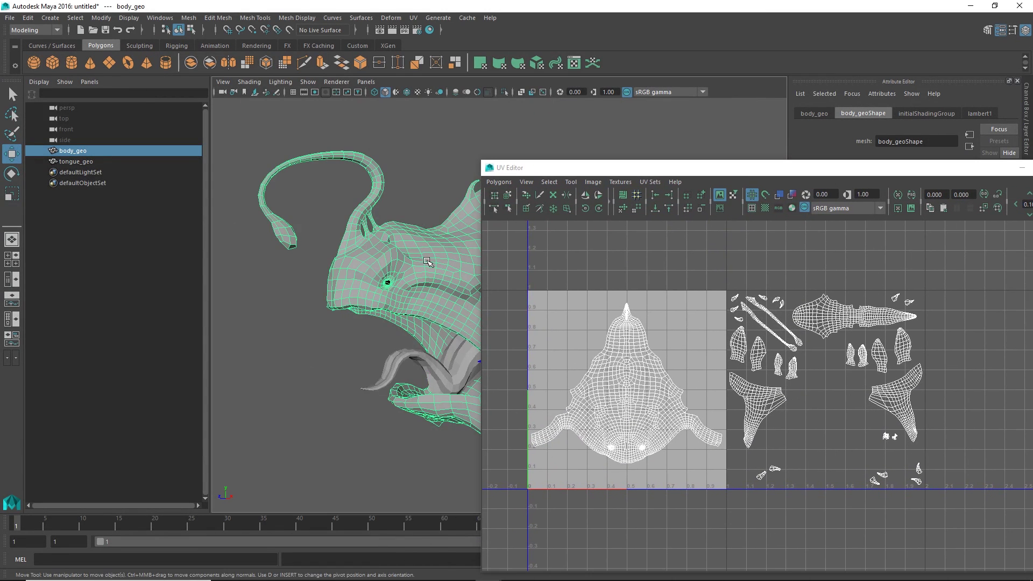
{"action": "scroll", "coordinate": [374, 237], "scroll_direction": "down", "scroll_amount": 2}
{"action": "middle_click_drag", "start_coordinate": [369, 233], "coordinate": [323, 211], "text": "alt"}
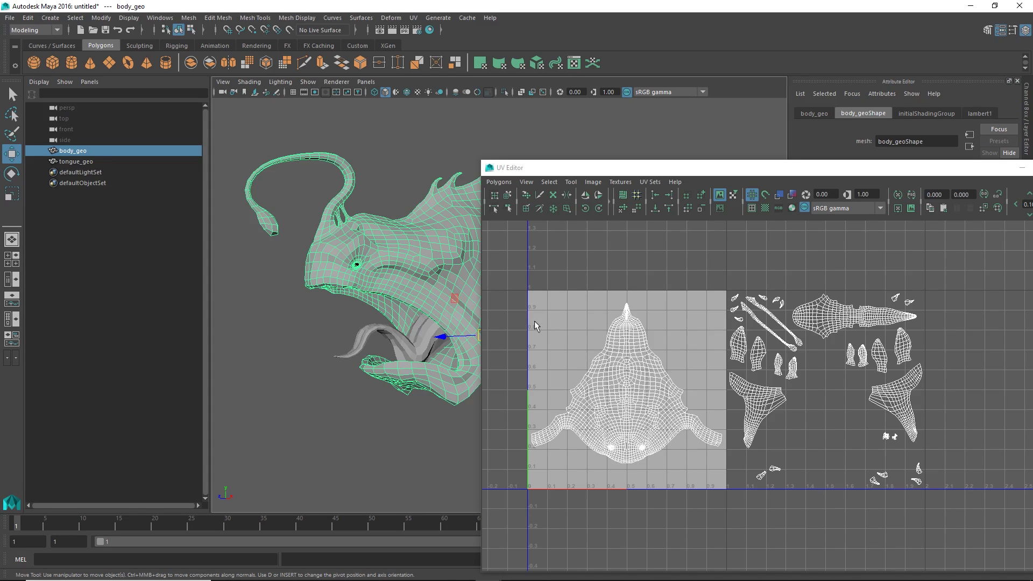
- Move the two large wing-shaped UV shells from the second tile into the first tile's upper corners, one on each side of the body shell
{"action": "right_click_drag", "start_coordinate": [698, 369], "coordinate": [771, 377]}
{"action": "double_click", "coordinate": [669, 393]}
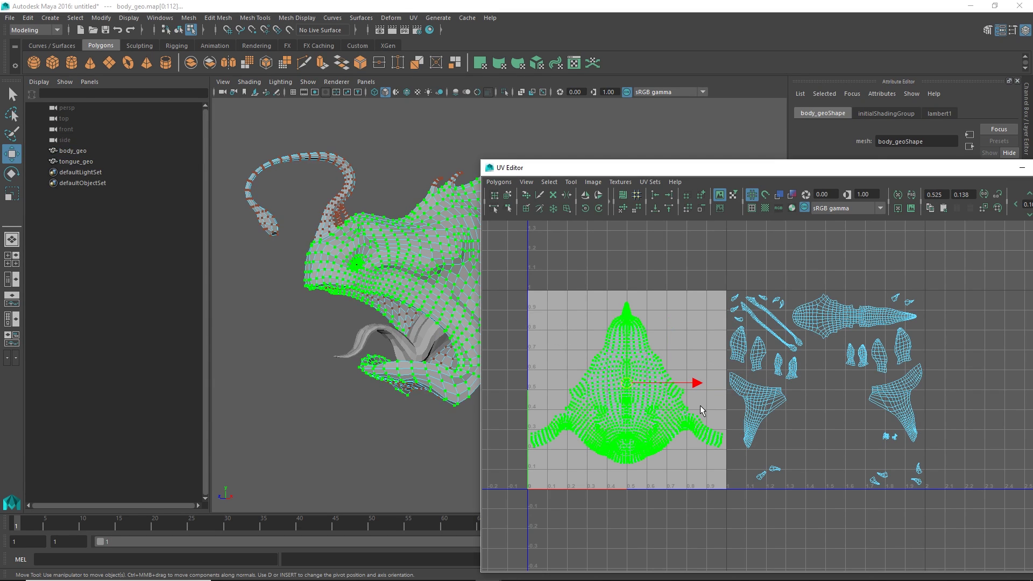
{"action": "middle_click_drag", "start_coordinate": [788, 413], "coordinate": [752, 394], "text": "alt"}
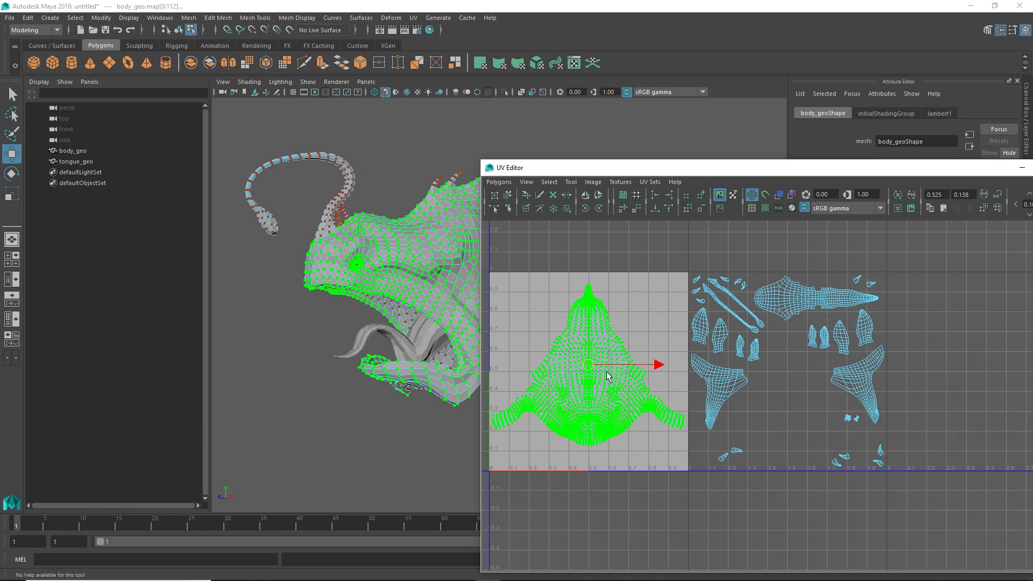
{"action": "left_click", "coordinate": [735, 384]}
{"action": "double_click", "coordinate": [735, 384]}
{"action": "left_click_drag", "start_coordinate": [717, 388], "coordinate": [530, 327]}
{"action": "left_click", "coordinate": [867, 392]}
{"action": "double_click", "coordinate": [861, 388]}
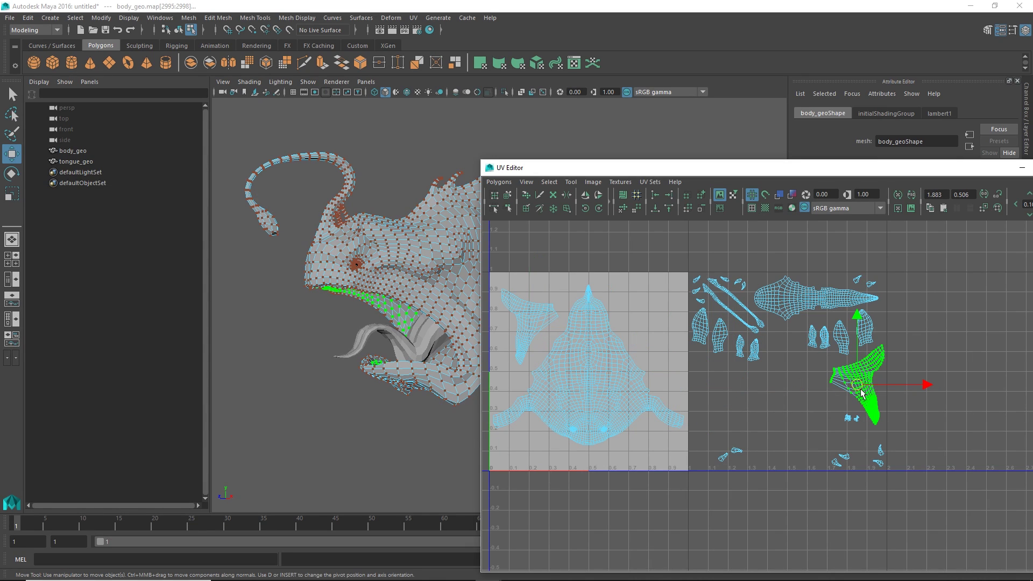
{"action": "left_click_drag", "start_coordinate": [858, 386], "coordinate": [643, 318]}
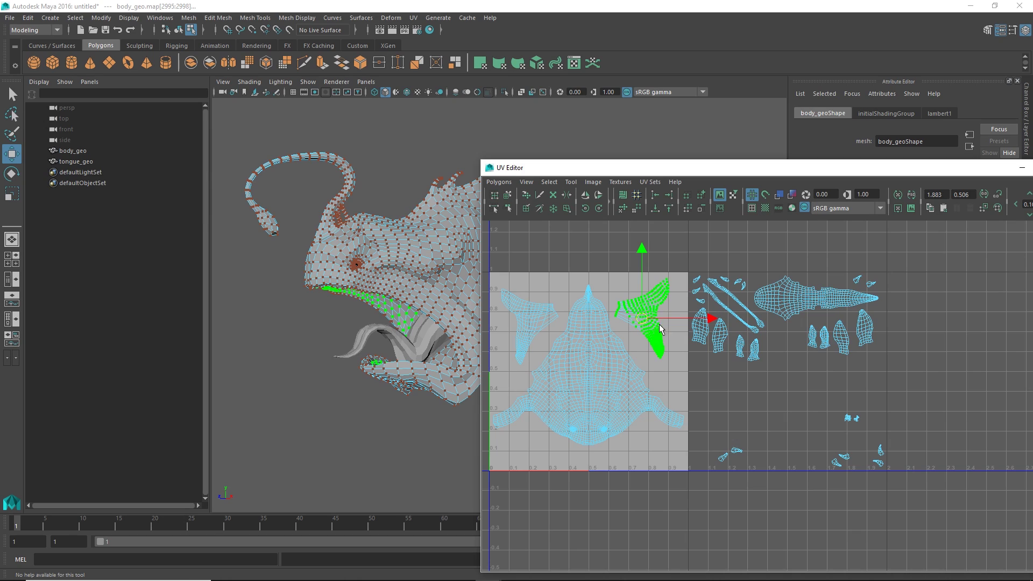
- Move the two fin shells nearest the first tile into it, one beside each side edge below the wing-shaped shells
{"action": "middle_click_drag", "start_coordinate": [706, 330], "coordinate": [737, 333], "text": "alt"}
{"action": "double_click", "coordinate": [751, 338]}
{"action": "left_click_drag", "start_coordinate": [751, 337], "coordinate": [697, 374]}
{"action": "double_click", "coordinate": [733, 329]}
{"action": "left_click_drag", "start_coordinate": [734, 331], "coordinate": [537, 379]}
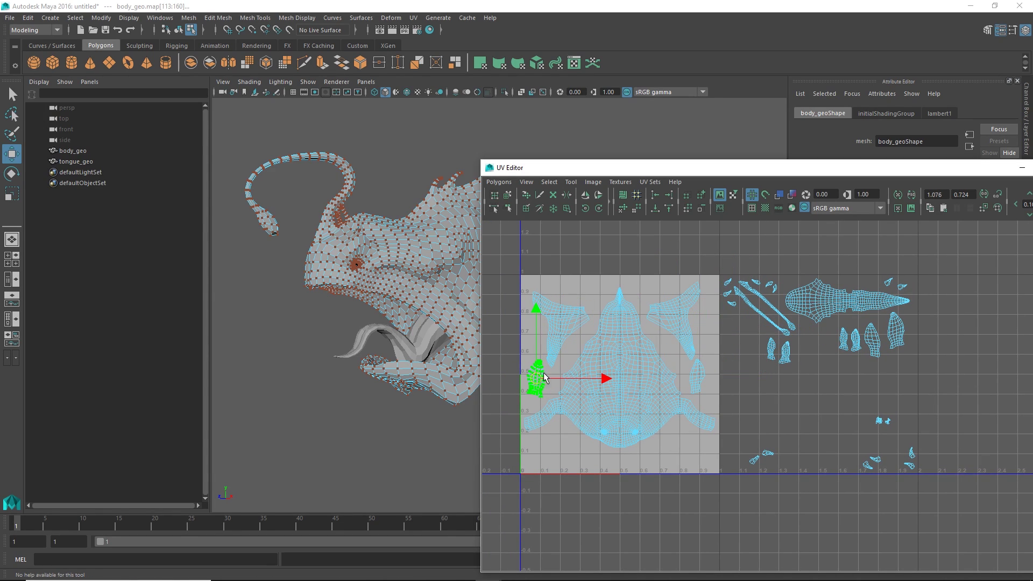
- Scale down the long lower-jaw UV shell, rotate it about half a turn and place it in the first tile's lower right area
{"action": "double_click", "coordinate": [833, 302]}
{"action": "key", "text": "r"}
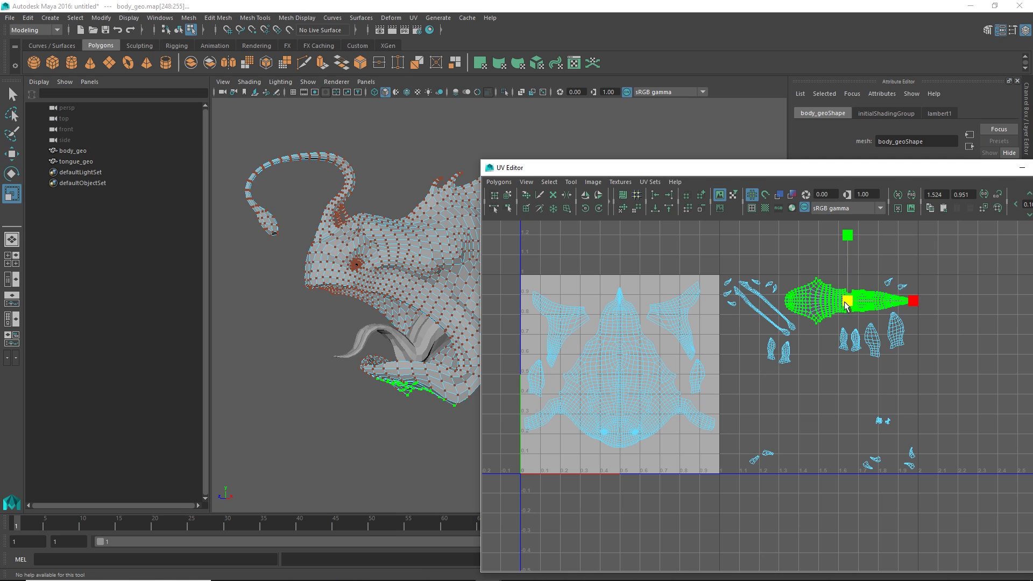
{"action": "left_click_drag", "start_coordinate": [847, 302], "coordinate": [604, 560]}
{"action": "key", "text": "w"}
{"action": "key", "text": "e"}
{"action": "key", "text": "w"}
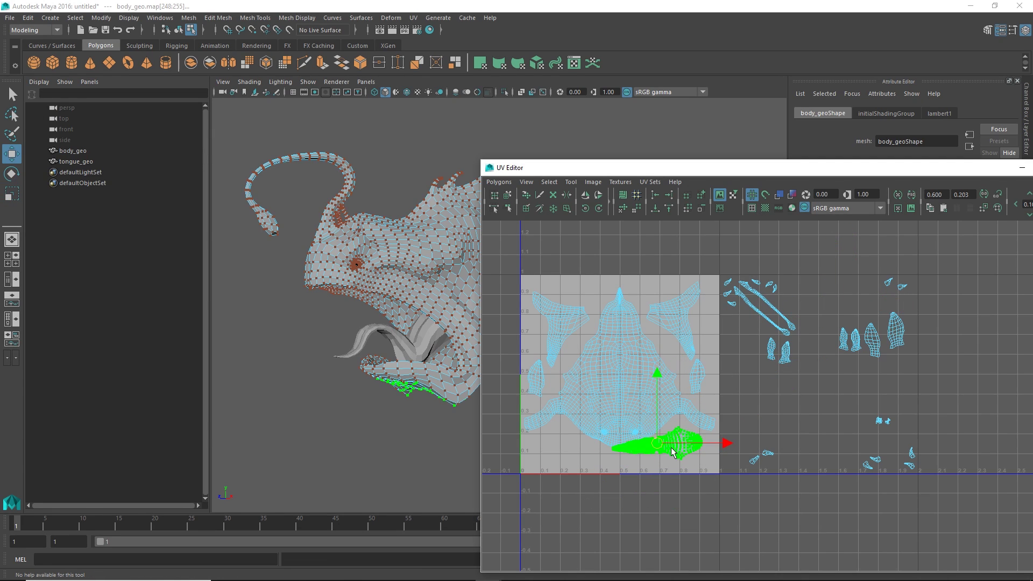
{"action": "left_click_drag", "start_coordinate": [673, 447], "coordinate": [663, 461]}
- Return to object selection and select the whole fish body mesh
{"action": "middle_click_drag", "start_coordinate": [820, 386], "coordinate": [748, 372], "text": "alt"}
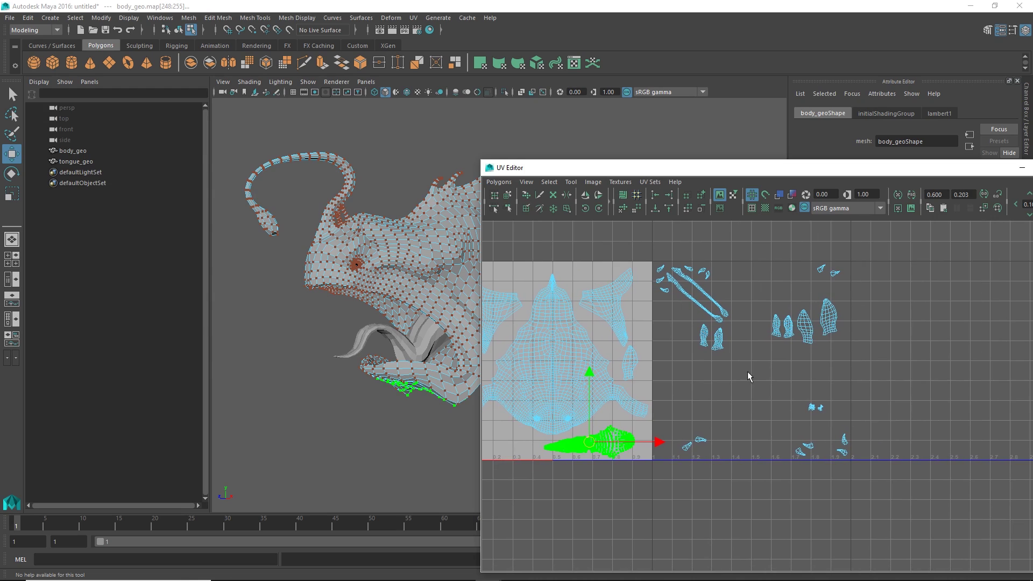
{"action": "middle_click_drag", "start_coordinate": [714, 335], "coordinate": [759, 341], "text": "alt"}
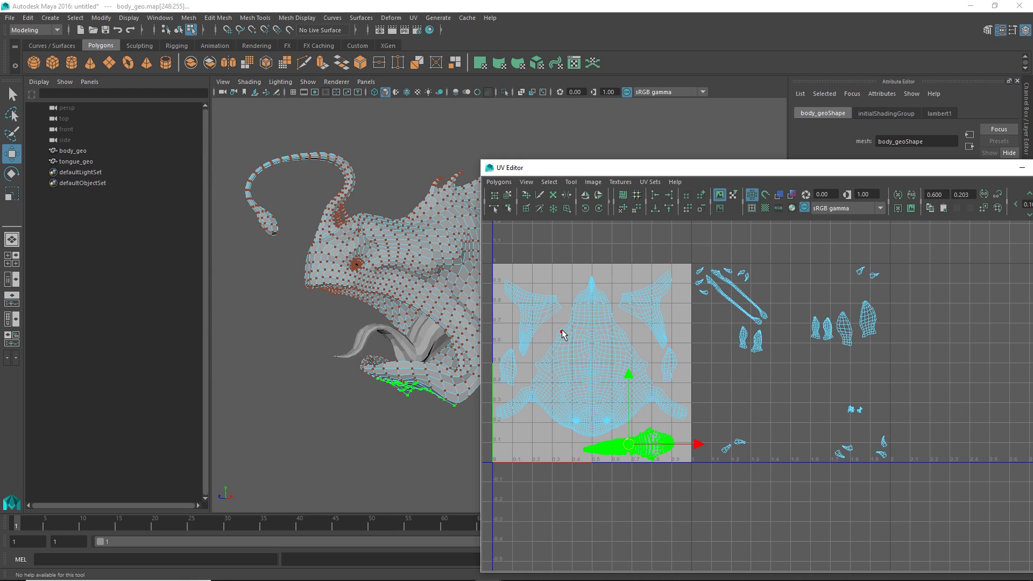
{"action": "right_click_drag", "start_coordinate": [410, 272], "coordinate": [431, 252]}
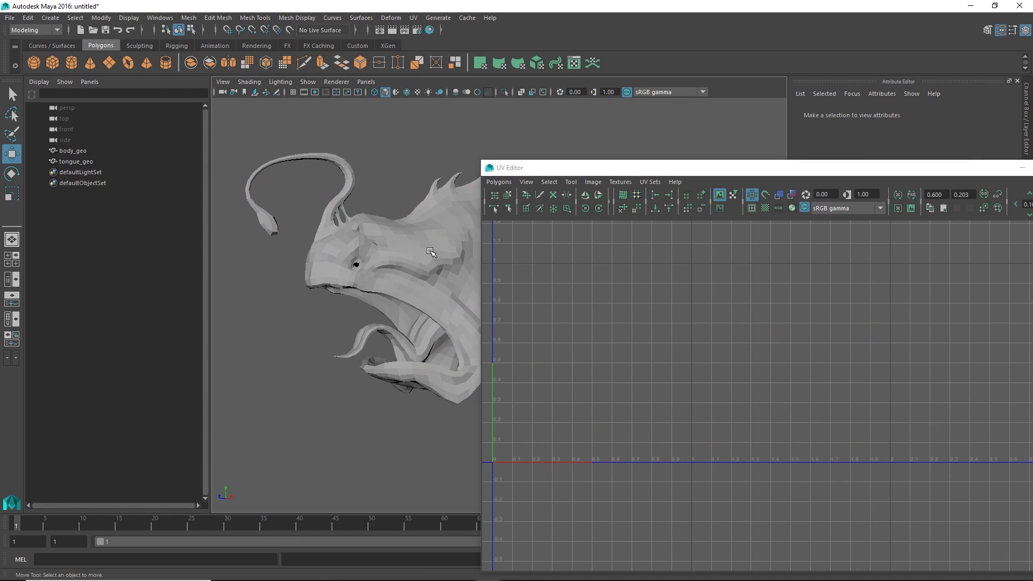
{"action": "left_click", "coordinate": [430, 252]}
{"action": "left_click", "coordinate": [10, 17]}
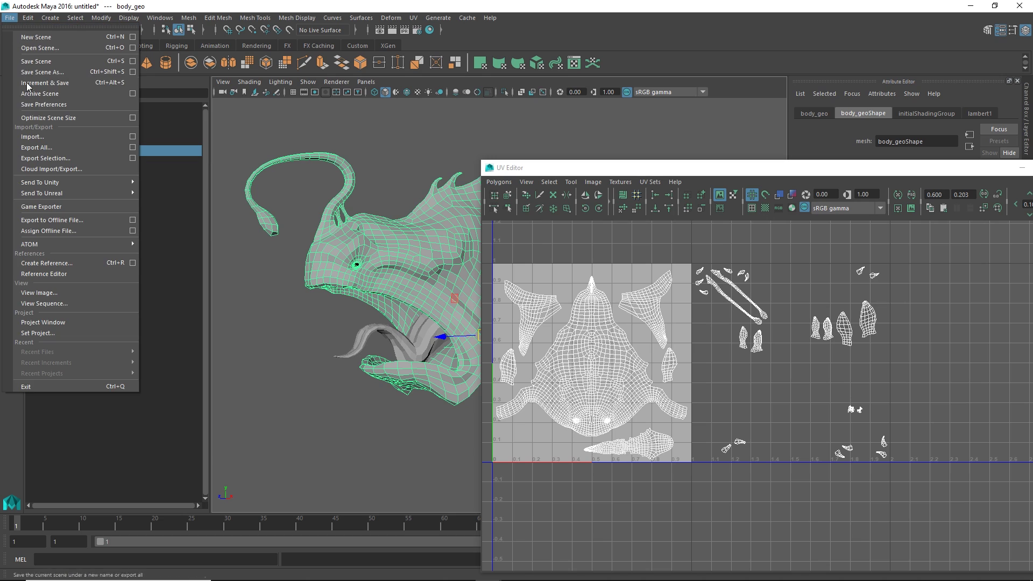
{"action": "left_click", "coordinate": [46, 159]}
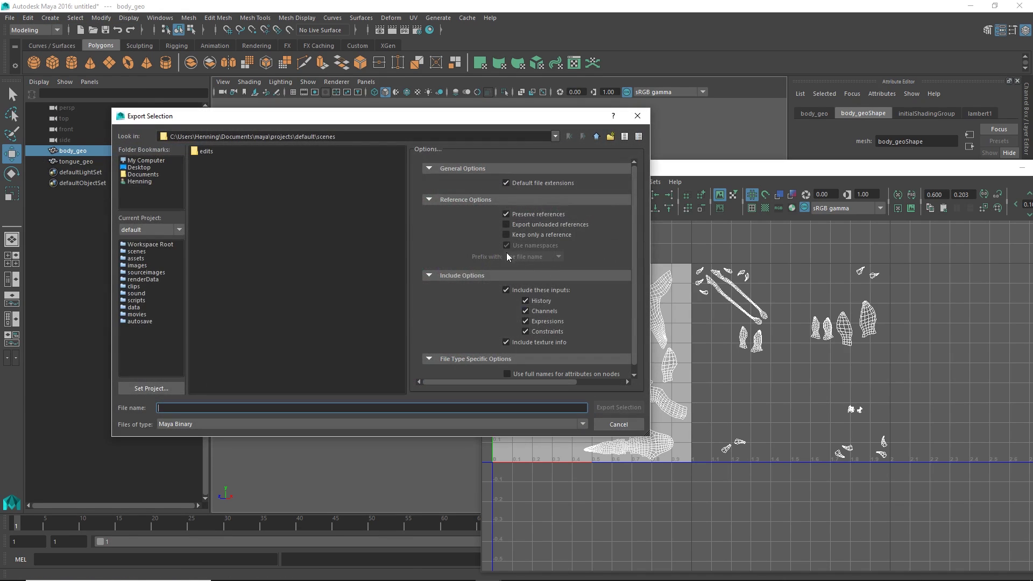
{"action": "left_click", "coordinate": [139, 164]}
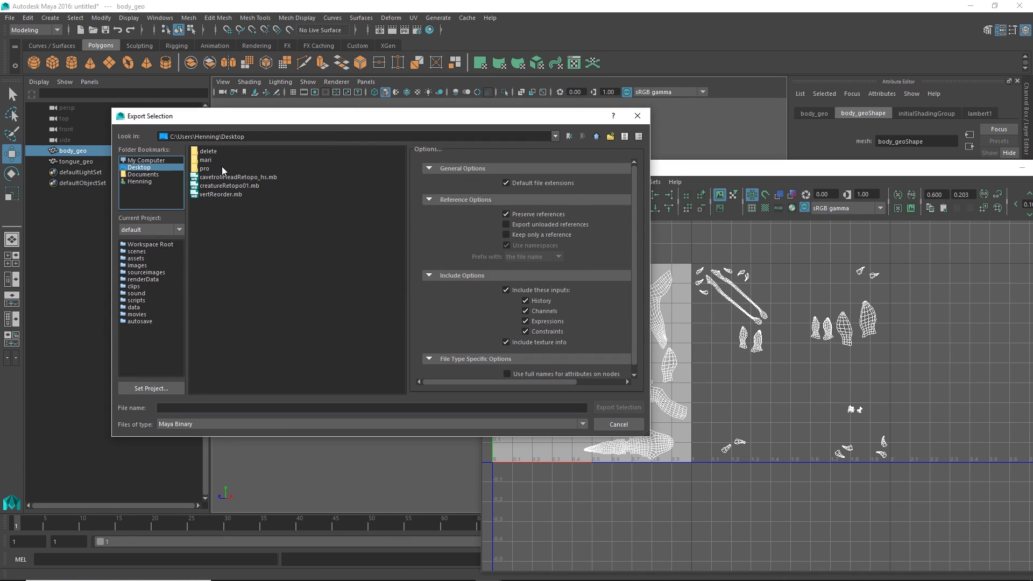
{"action": "double_click", "coordinate": [206, 153]}
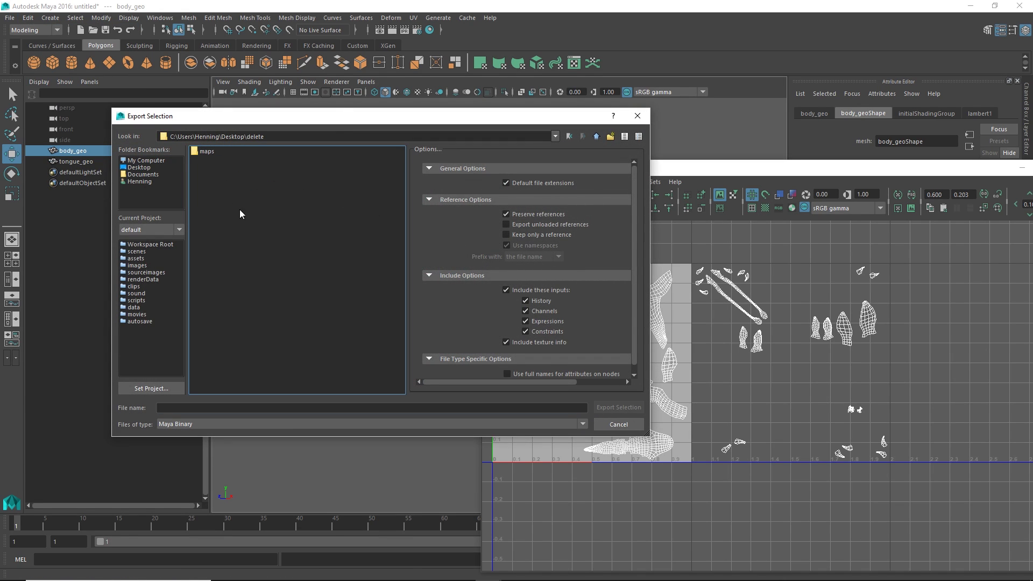
{"action": "left_click", "coordinate": [196, 428]}
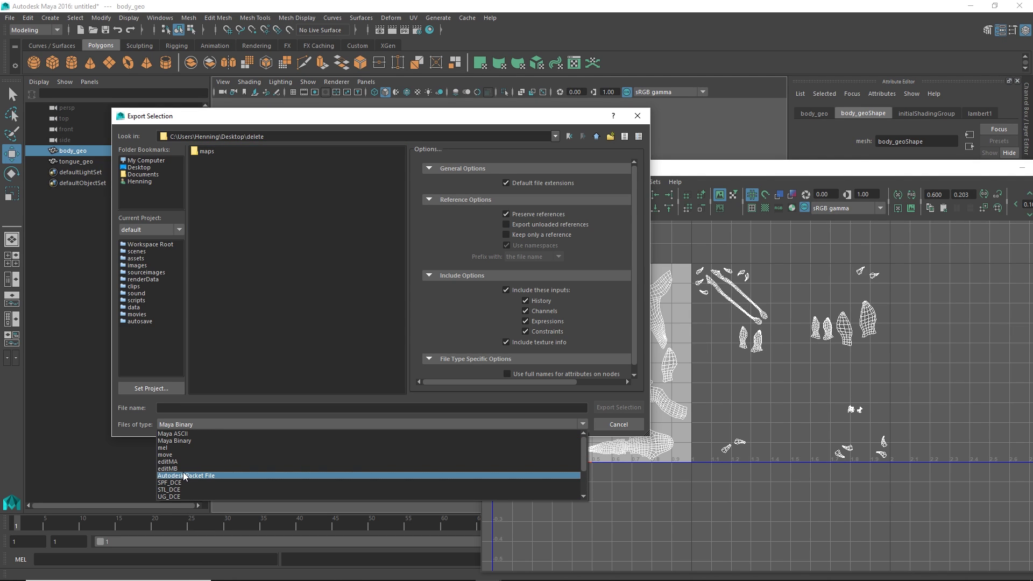
{"action": "scroll", "coordinate": [183, 472], "scroll_direction": "down", "scroll_amount": 2}
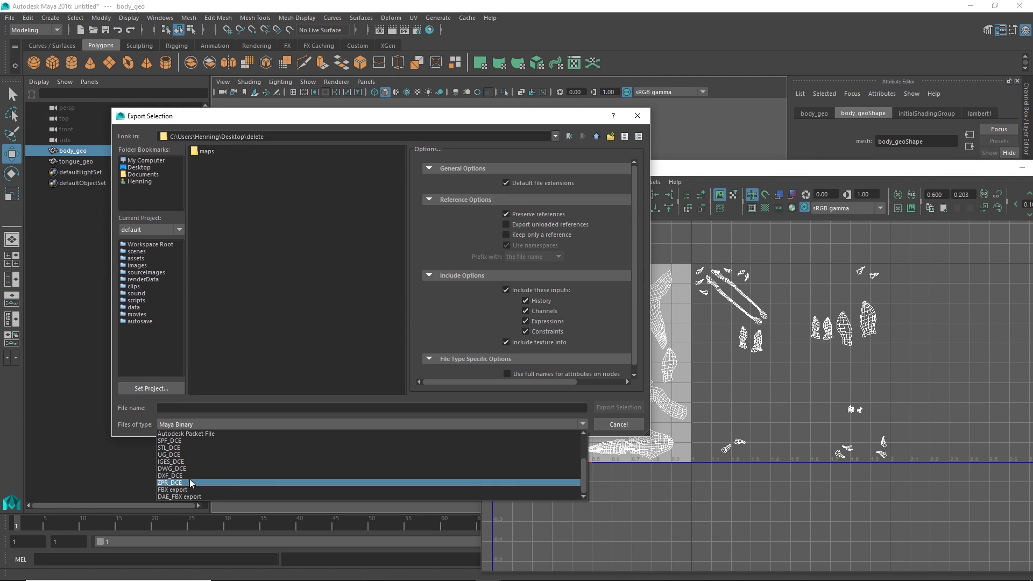
{"action": "scroll", "coordinate": [190, 482], "scroll_direction": "up", "scroll_amount": 2}
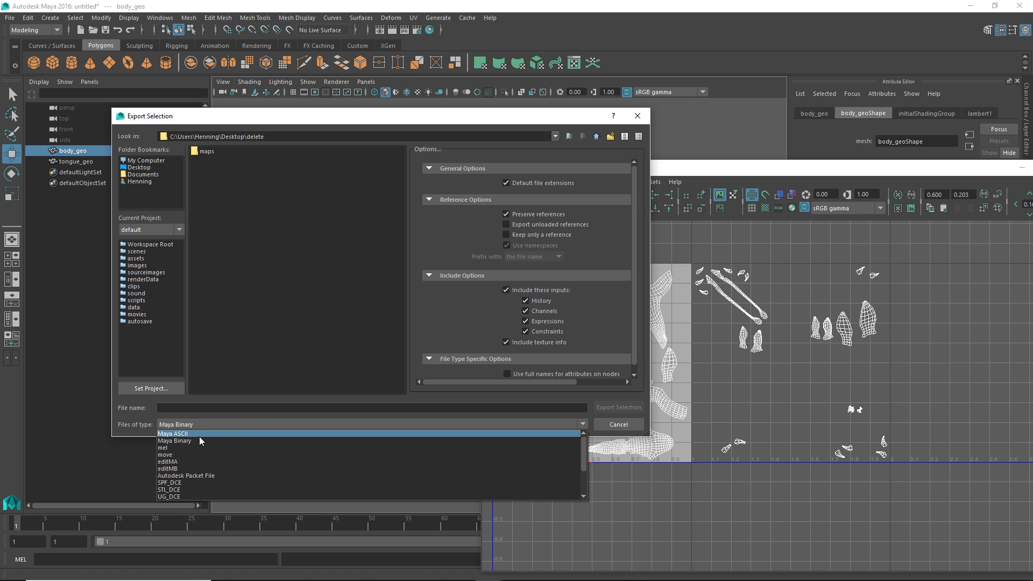
{"action": "key", "text": "Escape"}
{"action": "key", "text": "Escape"}
- Load the objExport.mll plug-in and enable its auto load
{"action": "left_click", "coordinate": [156, 22]}
{"action": "mouse_move", "coordinate": [228, 88]}
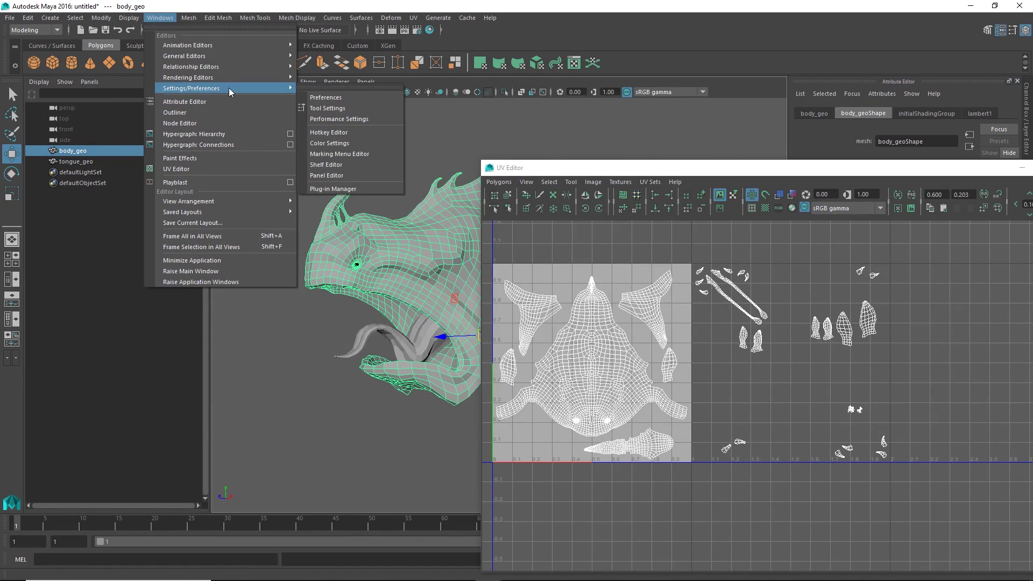
{"action": "left_click", "coordinate": [362, 187]}
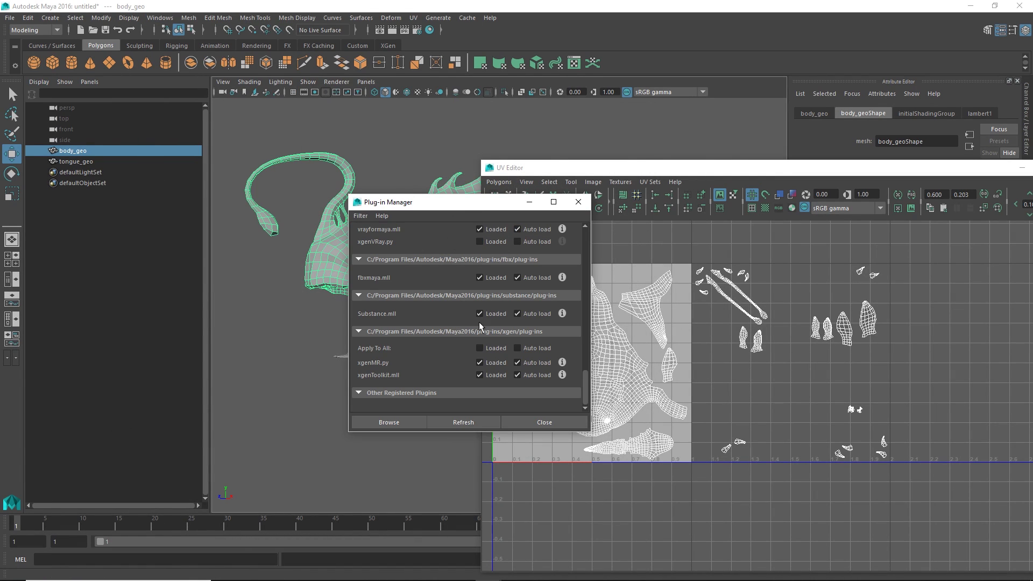
{"action": "scroll", "coordinate": [461, 317], "scroll_direction": "up", "scroll_amount": 10}
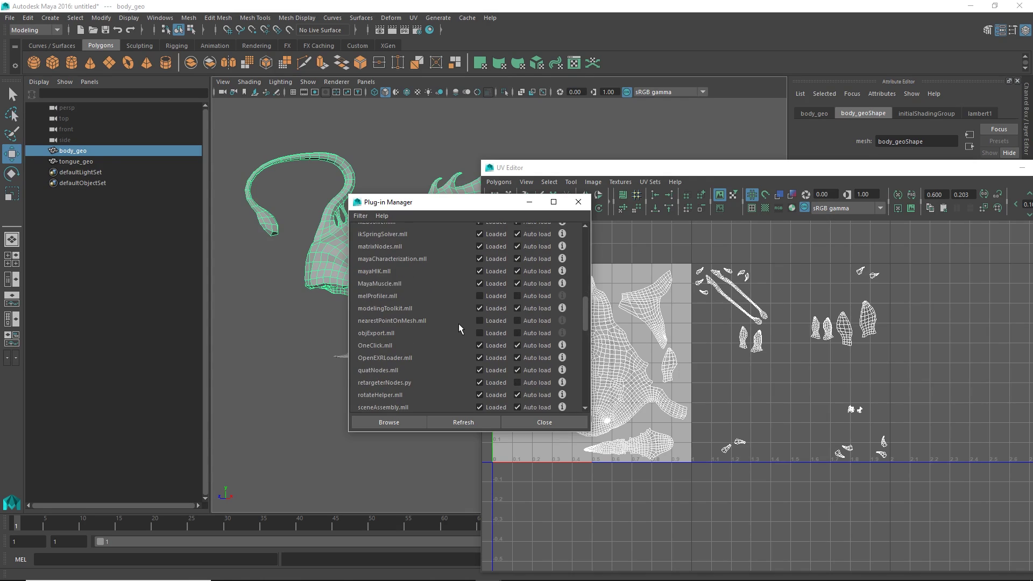
{"action": "left_click", "coordinate": [497, 333]}
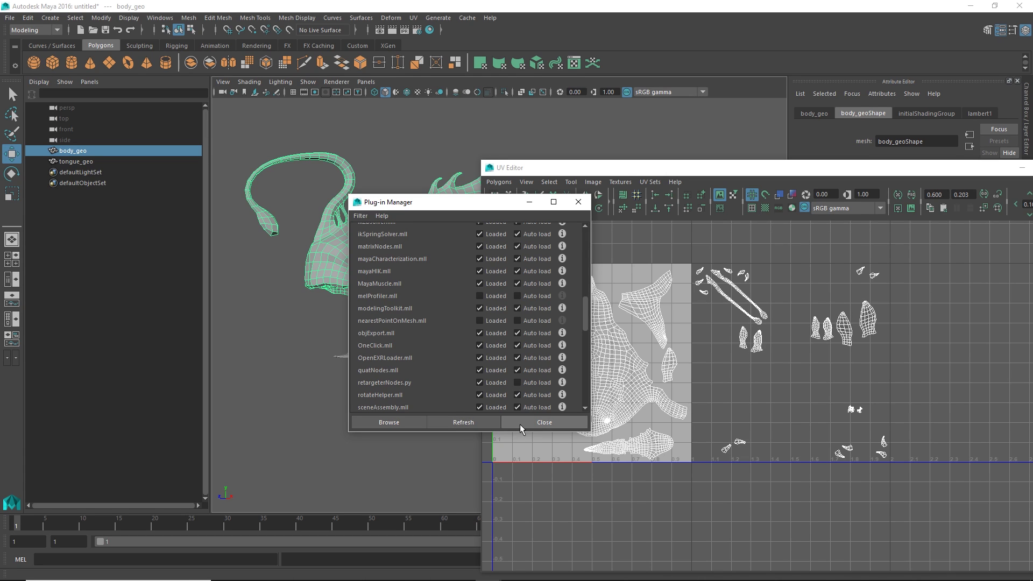
{"action": "left_click", "coordinate": [543, 422]}
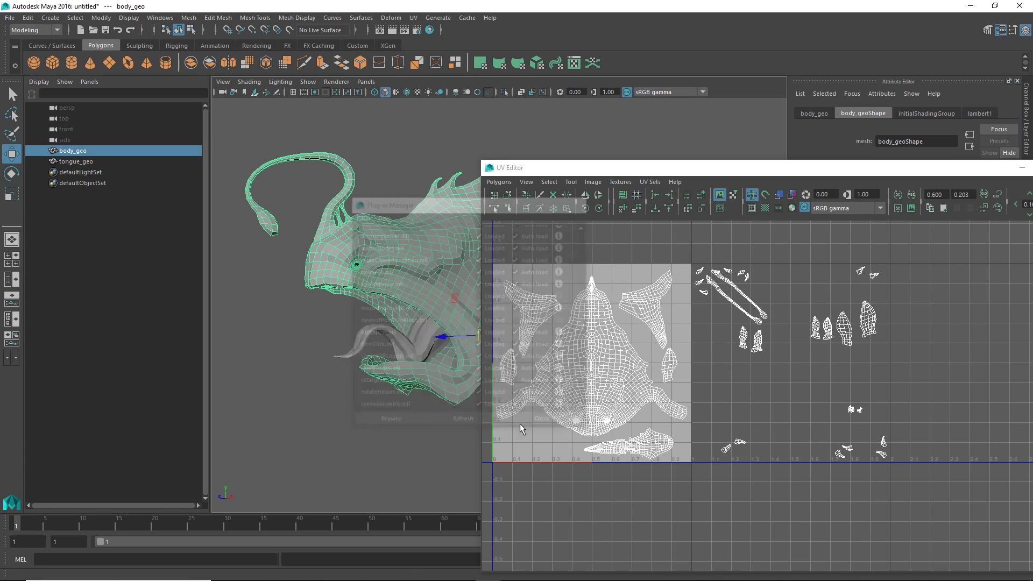
- Start an export of the selected fish body with OBJexport as the file type
{"action": "left_click", "coordinate": [10, 18]}
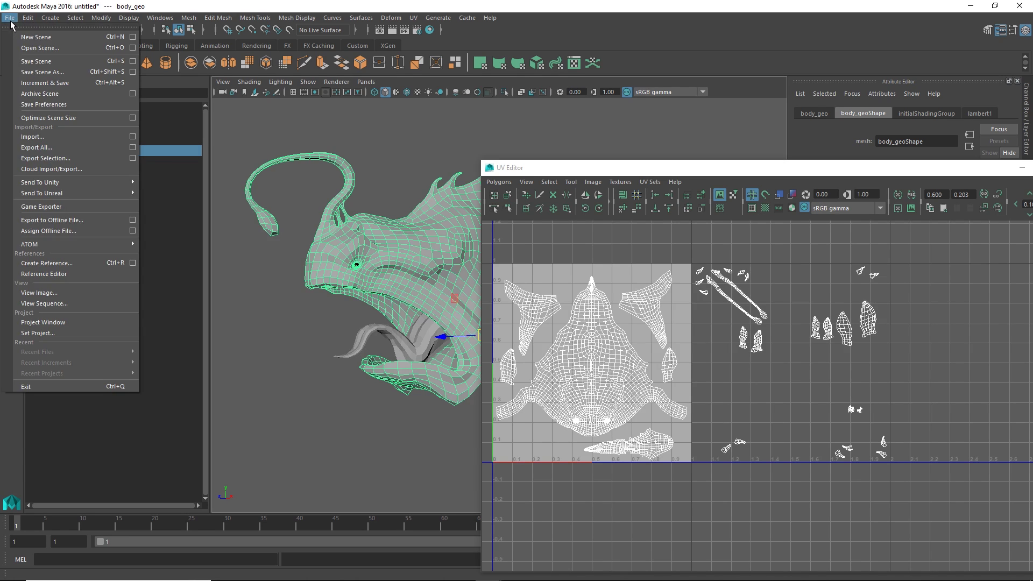
{"action": "left_click", "coordinate": [46, 158]}
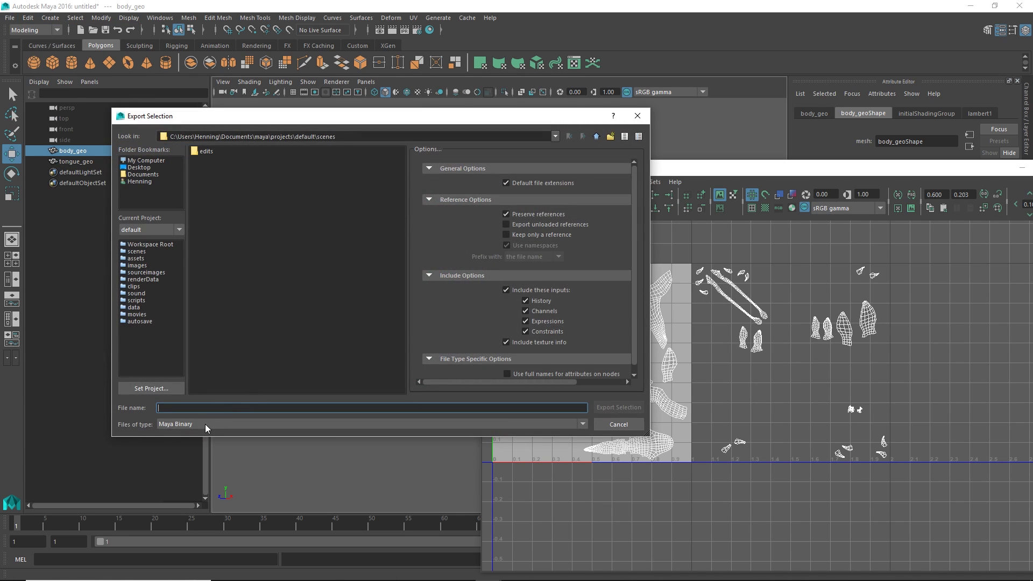
{"action": "left_click", "coordinate": [205, 424]}
{"action": "scroll", "coordinate": [208, 432], "scroll_direction": "down", "scroll_amount": 1}
{"action": "left_click", "coordinate": [208, 432]}
{"action": "left_click", "coordinate": [210, 424]}
{"action": "scroll", "coordinate": [209, 466], "scroll_direction": "down", "scroll_amount": 2}
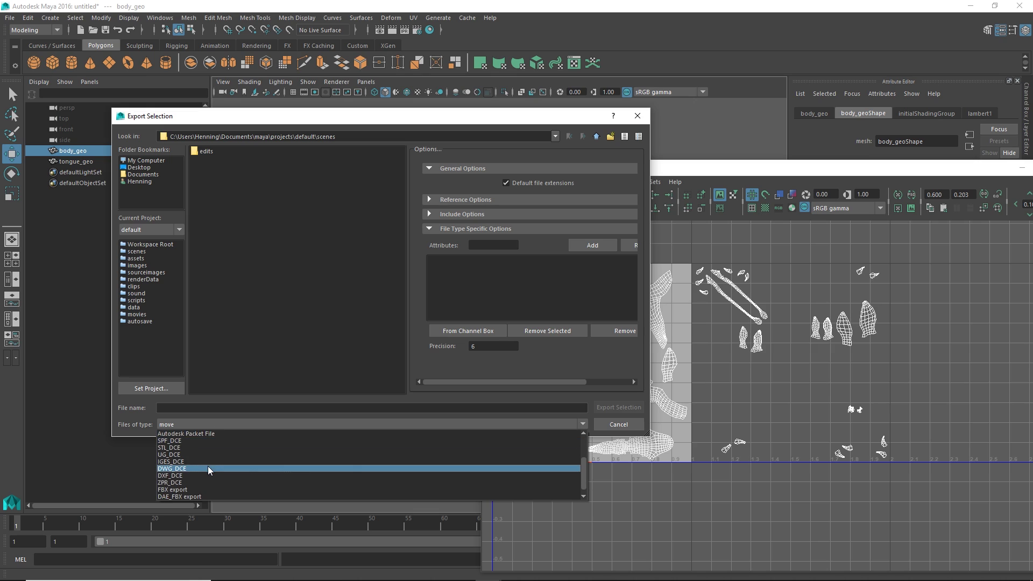
{"action": "left_click", "coordinate": [187, 493]}
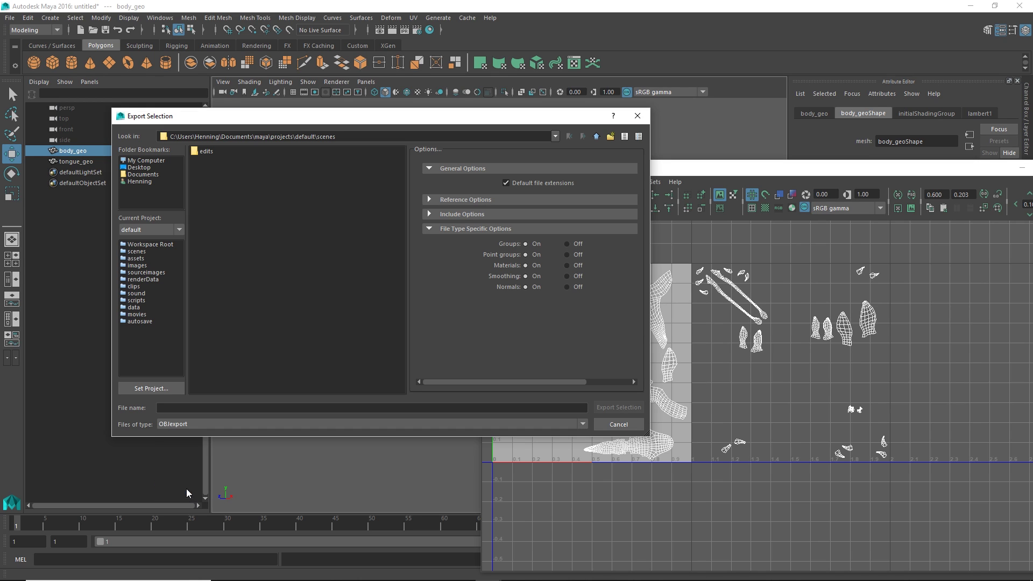
- Set the export location to the delete folder on the Desktop and name the file fishUpdatedUVsSuperGood
{"action": "left_click", "coordinate": [138, 167]}
{"action": "left_click", "coordinate": [207, 152]}
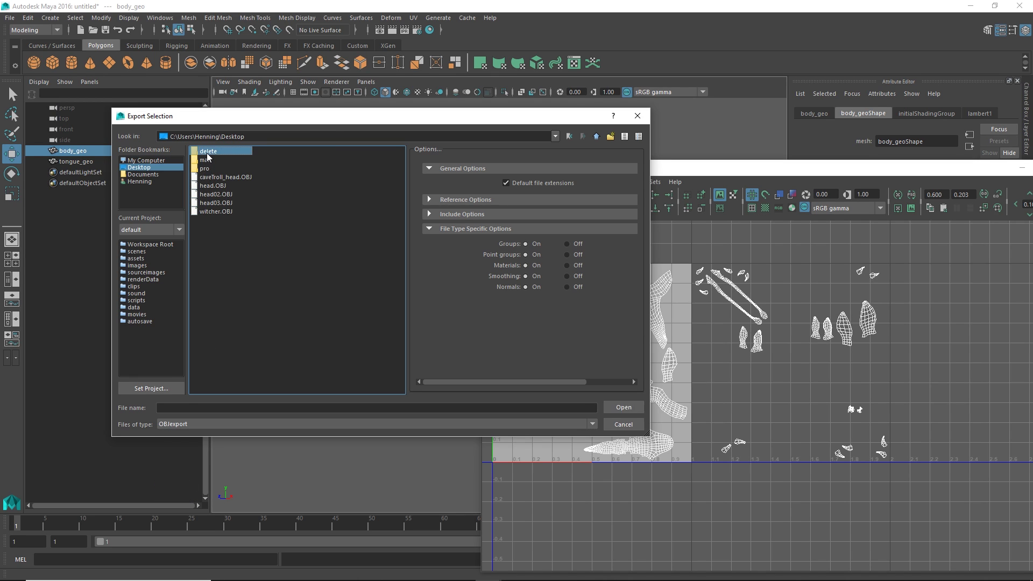
{"action": "double_click", "coordinate": [208, 157]}
{"action": "left_click", "coordinate": [218, 406]}
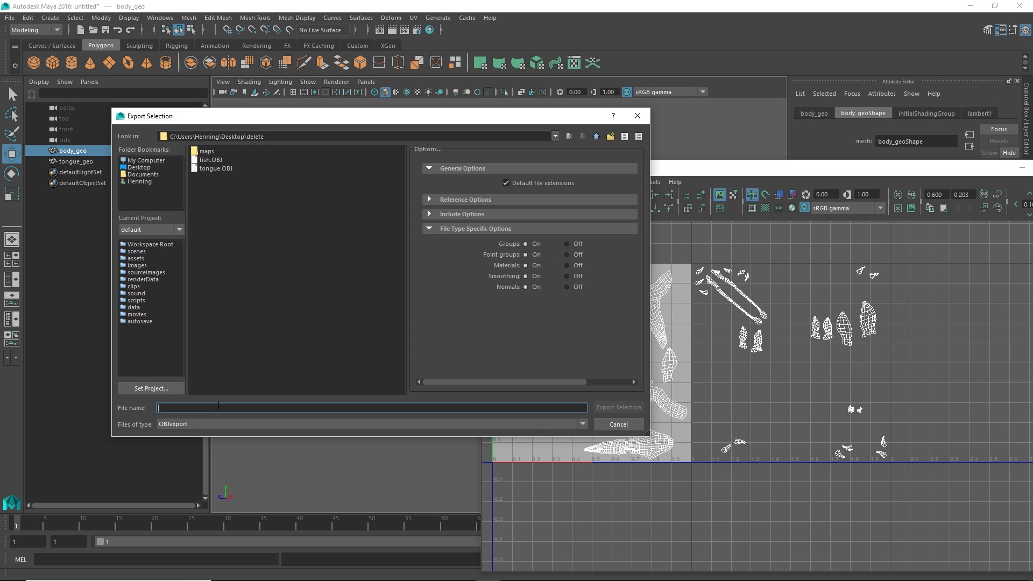
{"action": "type", "text": "fishUpdatedUVsSuperGood"}
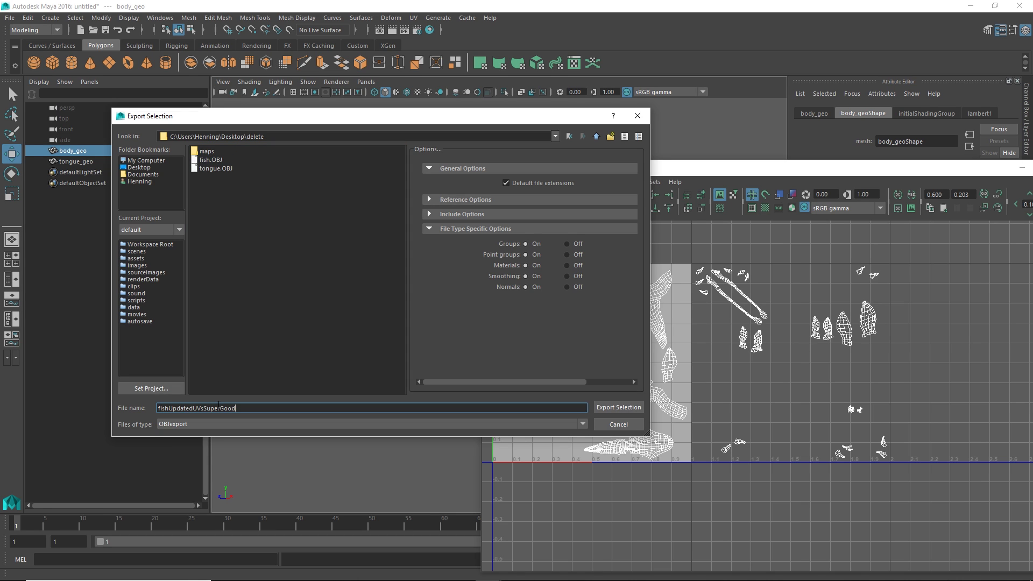
- Turn off groups, point groups, materials, smoothing and normals for the OBJ, and export the selected body
{"action": "left_click", "coordinate": [577, 244]}
{"action": "left_click", "coordinate": [574, 254]}
{"action": "left_click", "coordinate": [574, 265]}
{"action": "left_click", "coordinate": [574, 276]}
{"action": "left_click", "coordinate": [573, 287]}
{"action": "left_click", "coordinate": [622, 409]}
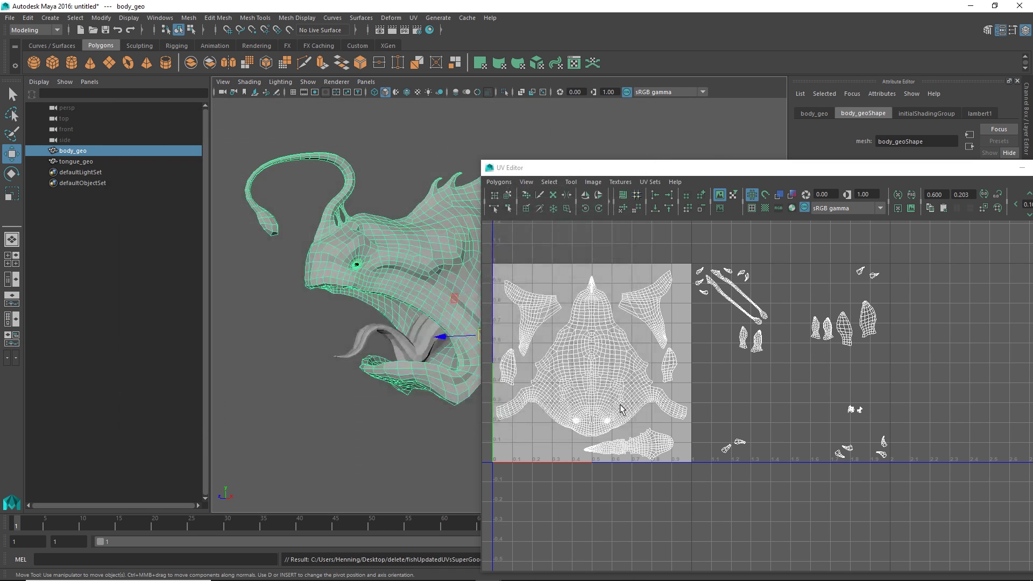
- Switch to ZBrush and import fishUpdatedUVsSuperGood from the delete folder into the fish body subtool
{"action": "key", "text": "alt+Tab"}
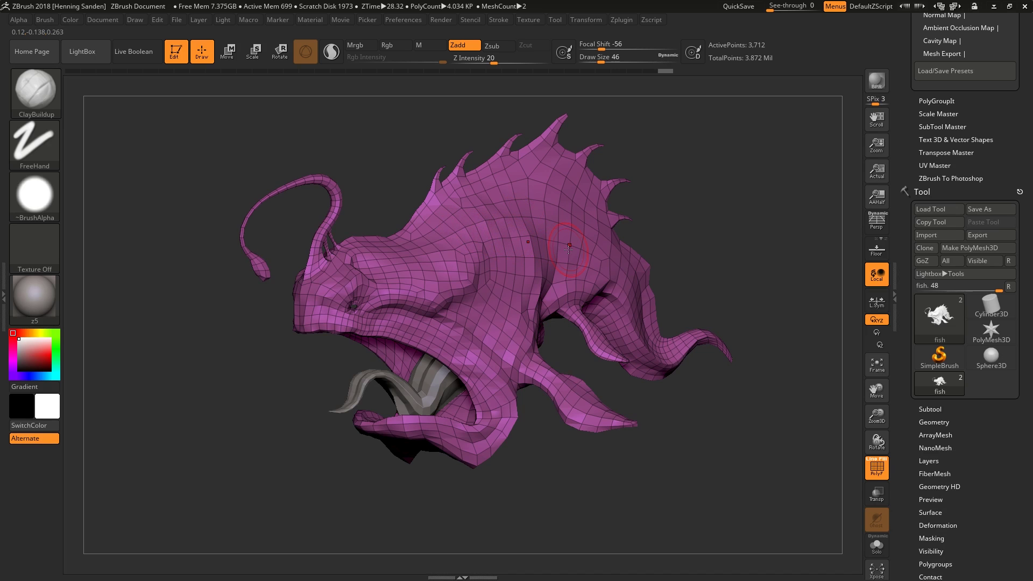
{"action": "right_click_drag", "start_coordinate": [547, 263], "coordinate": [522, 265]}
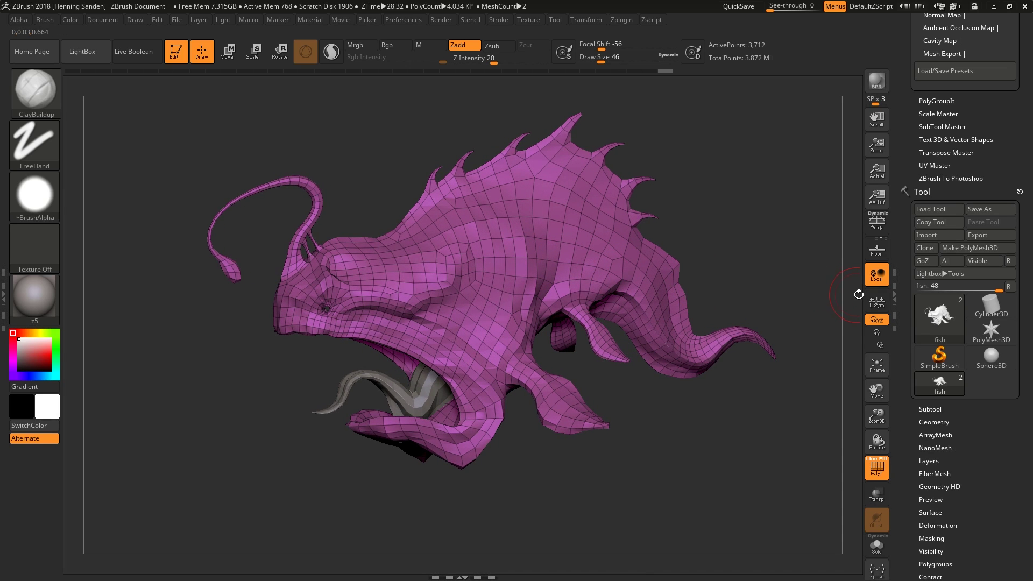
{"action": "left_click", "coordinate": [931, 240]}
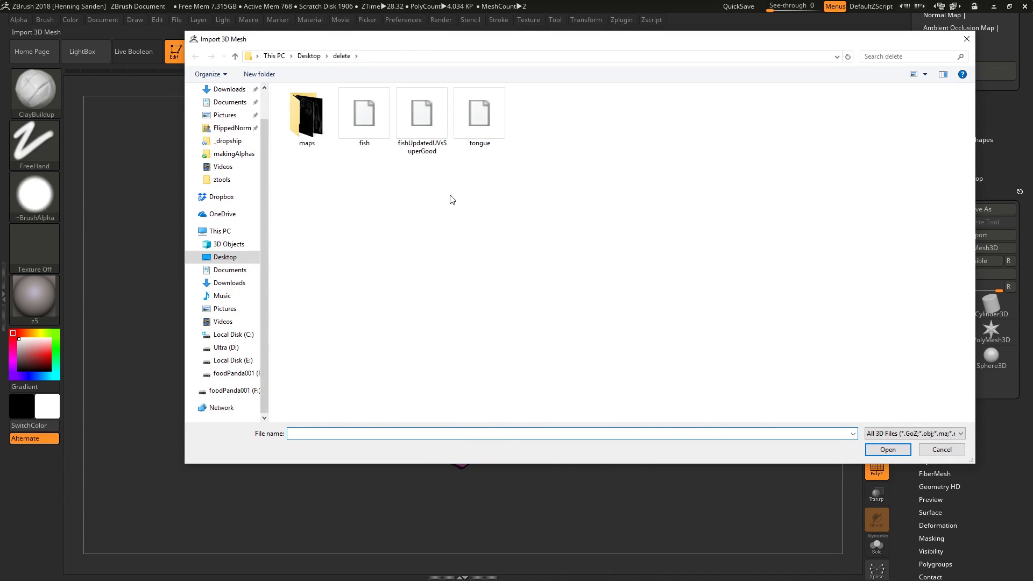
{"action": "double_click", "coordinate": [422, 121]}
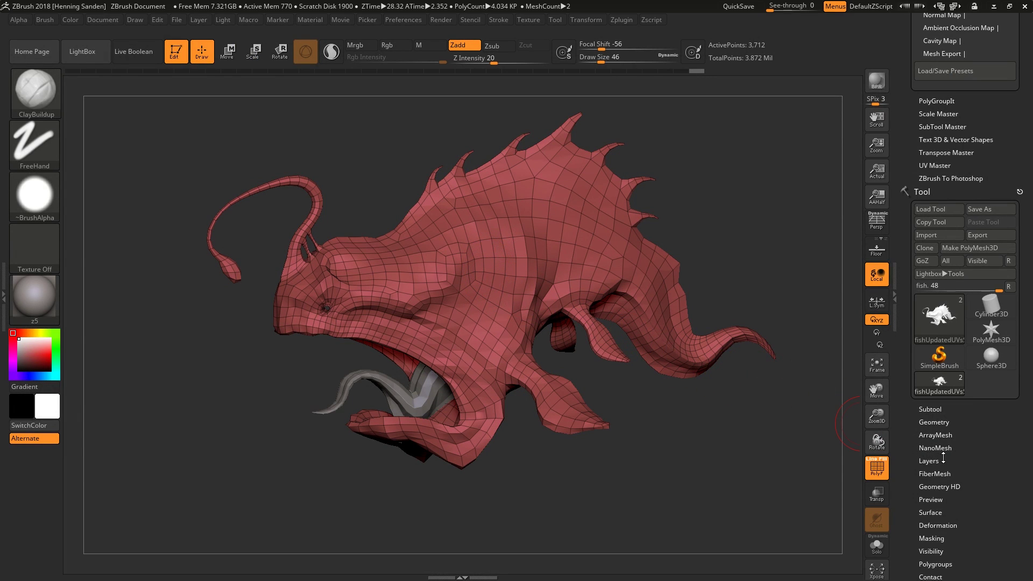
- Morph the fish body into its flat UV layout to inspect the shells, and return it to its 3D shape
{"action": "scroll", "coordinate": [948, 461], "scroll_direction": "down", "scroll_amount": 3}
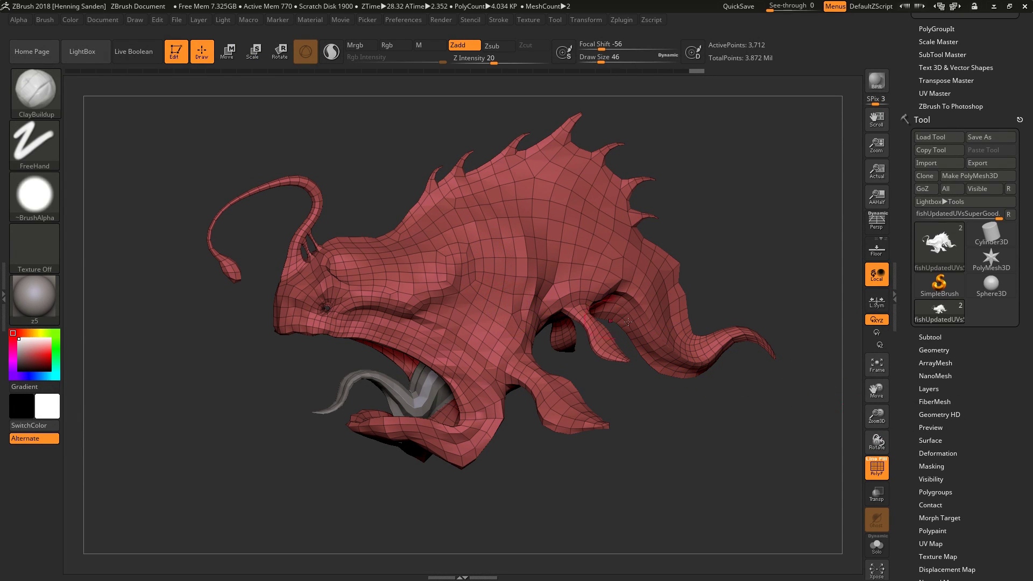
{"action": "scroll", "coordinate": [1020, 506], "scroll_direction": "down", "scroll_amount": 2}
{"action": "left_click", "coordinate": [938, 480]}
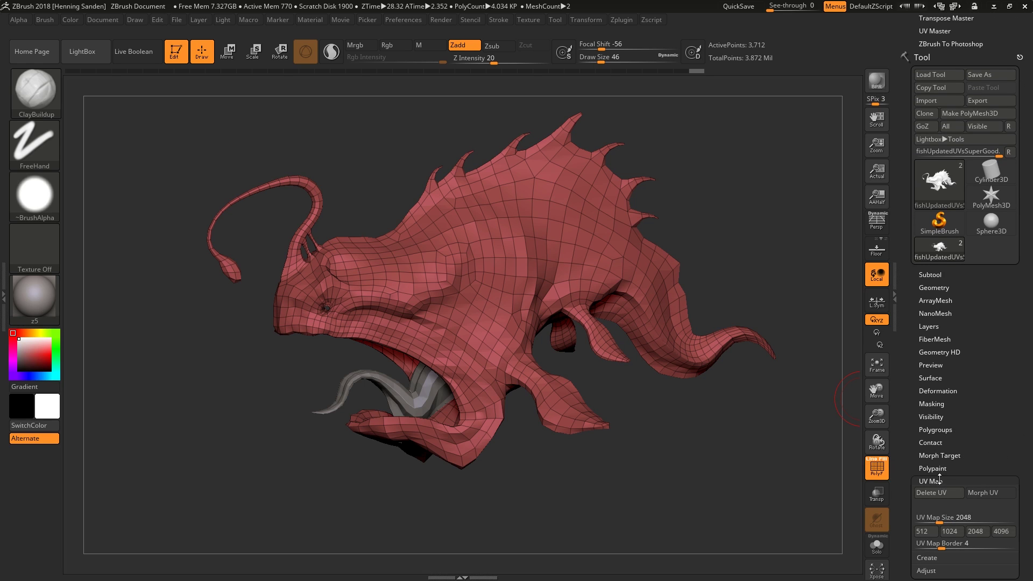
{"action": "left_click", "coordinate": [980, 491]}
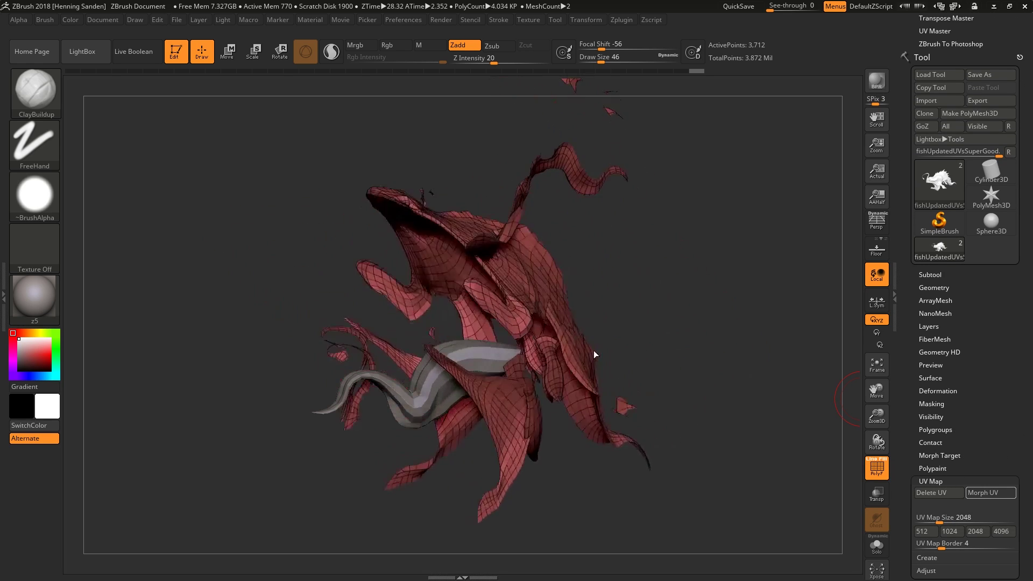
{"action": "left_click_drag", "start_coordinate": [562, 347], "coordinate": [640, 329], "text": "shift"}
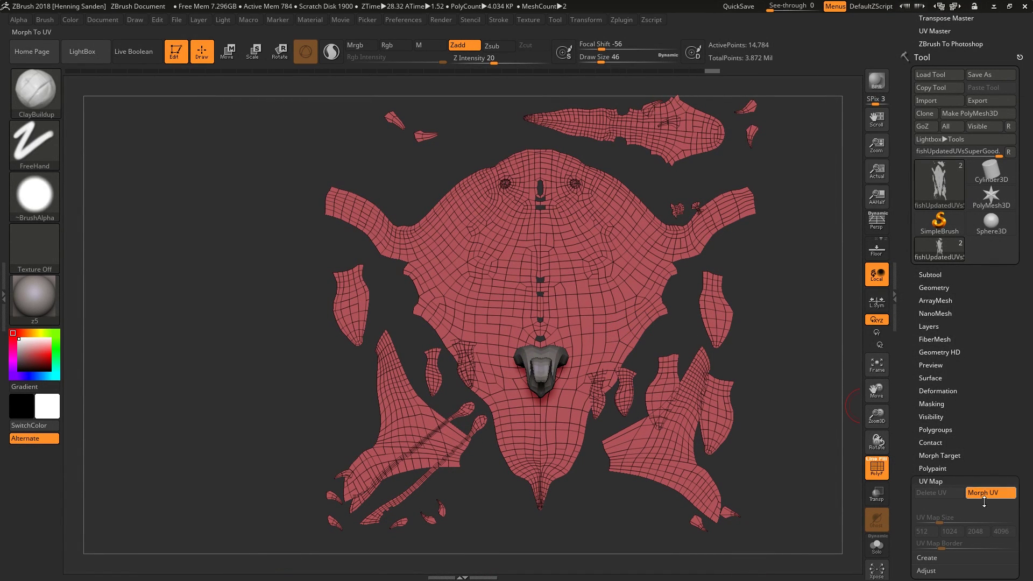
{"action": "left_click", "coordinate": [1007, 498]}
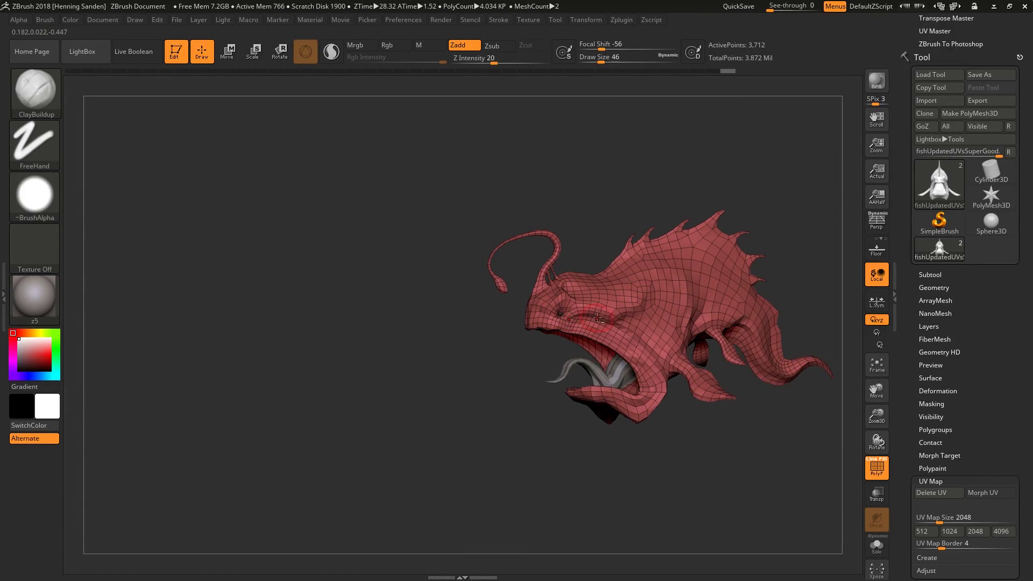
- Examine the imported fish body mesh from the side and the front
{"action": "key", "text": "f"}
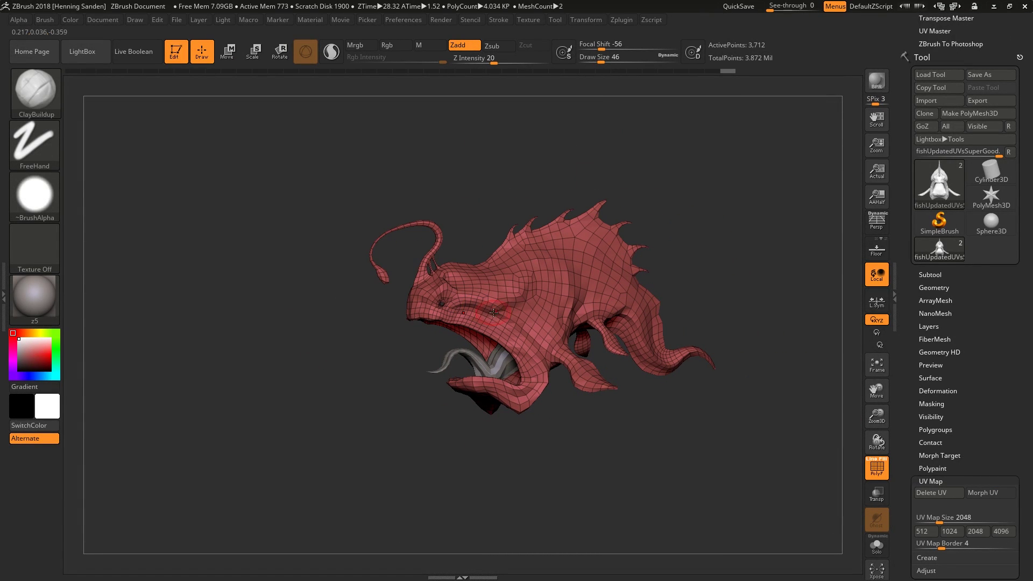
{"action": "right_click_drag", "start_coordinate": [509, 293], "coordinate": [536, 306], "text": "ctrl"}
{"action": "mouse_move", "coordinate": [536, 306]}
{"action": "right_mouse_down", "text": "alt"}
{"action": "mouse_move", "coordinate": [526, 341]}
{"action": "mouse_move", "coordinate": [573, 376]}
{"action": "mouse_move", "coordinate": [519, 349]}
{"action": "right_mouse_up", "text": "alt"}
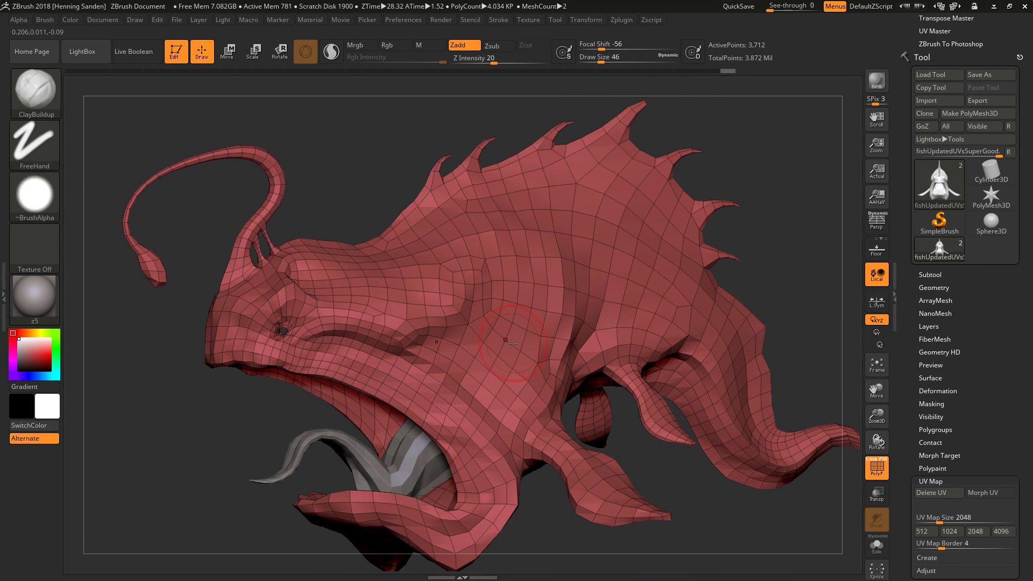
{"action": "right_click_drag", "start_coordinate": [509, 341], "coordinate": [511, 341]}
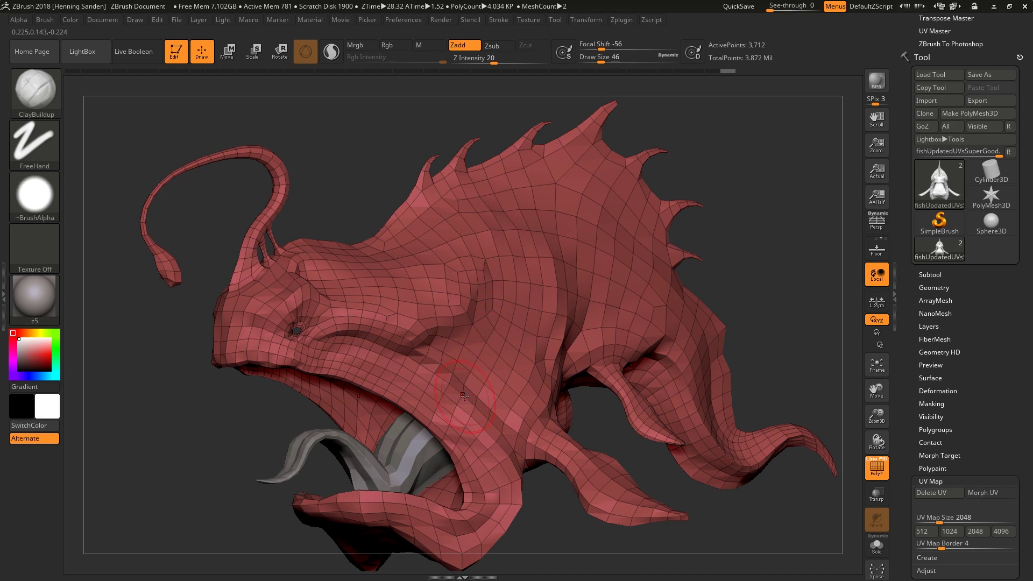
{"action": "right_click_drag", "start_coordinate": [465, 397], "coordinate": [476, 381]}
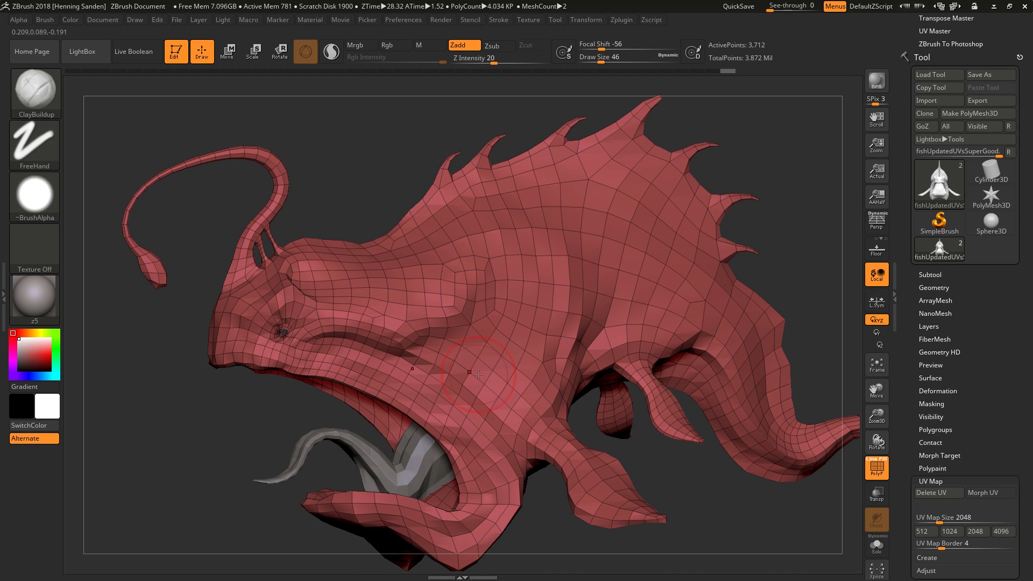
{"action": "right_click_drag", "start_coordinate": [542, 253], "coordinate": [592, 300]}
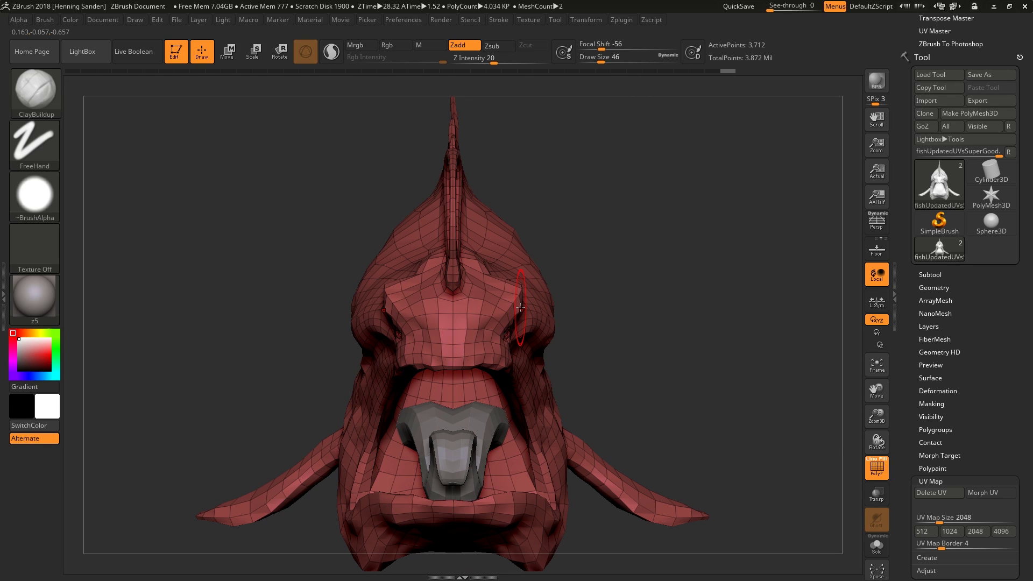
{"action": "left_click_drag", "start_coordinate": [606, 316], "coordinate": [568, 336]}
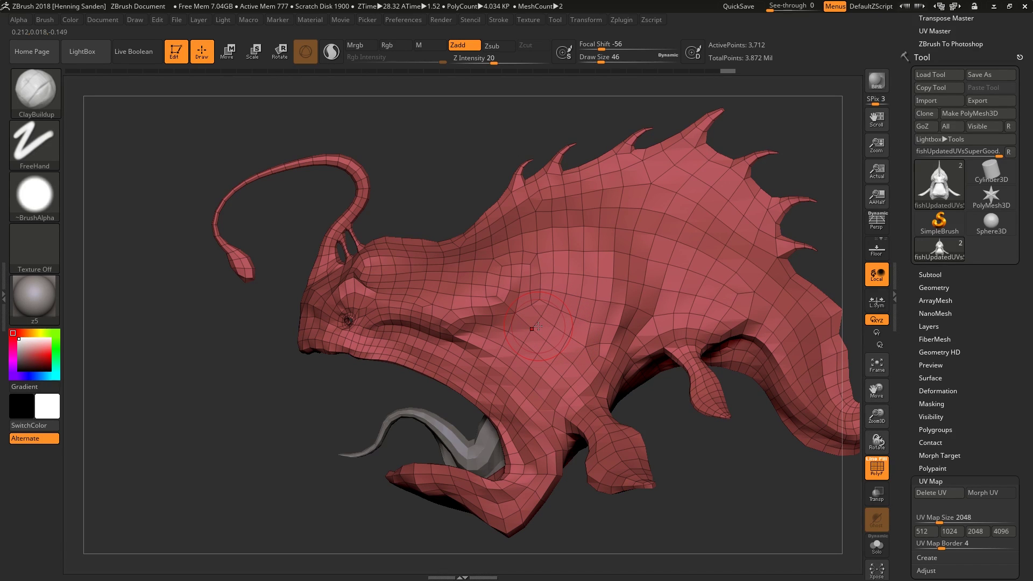
{"action": "mouse_move", "coordinate": [528, 326]}
{"action": "right_mouse_down", "text": "ctrl"}
{"action": "mouse_move", "coordinate": [492, 329]}
{"action": "mouse_move", "coordinate": [532, 328]}
{"action": "right_mouse_up", "text": "ctrl"}
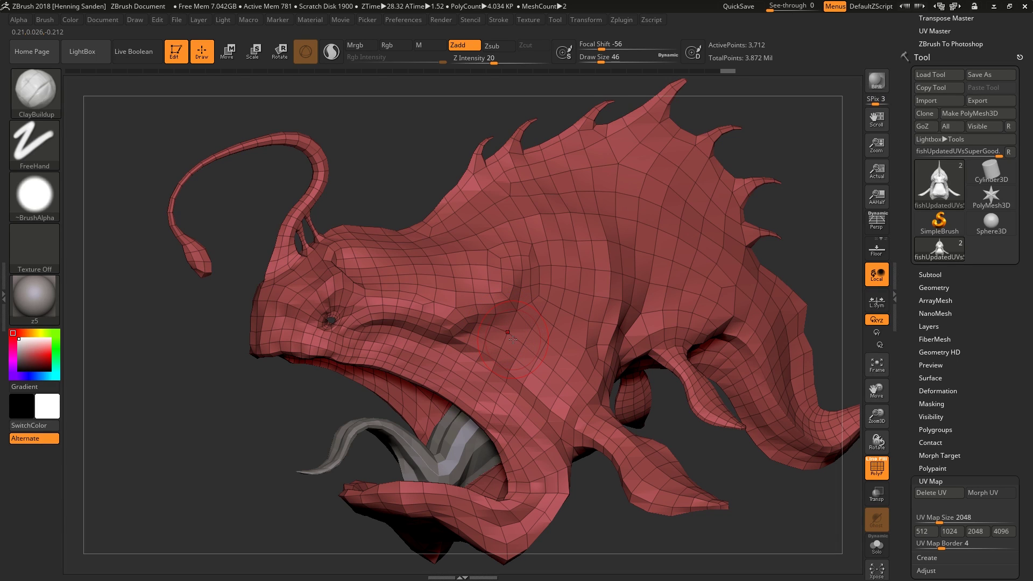
{"action": "mouse_move", "coordinate": [516, 347]}
{"action": "right_mouse_down", "text": "alt"}
{"action": "mouse_move", "coordinate": [513, 337]}
{"action": "mouse_move", "coordinate": [544, 334]}
{"action": "mouse_move", "coordinate": [476, 331]}
{"action": "right_mouse_up", "text": "alt"}
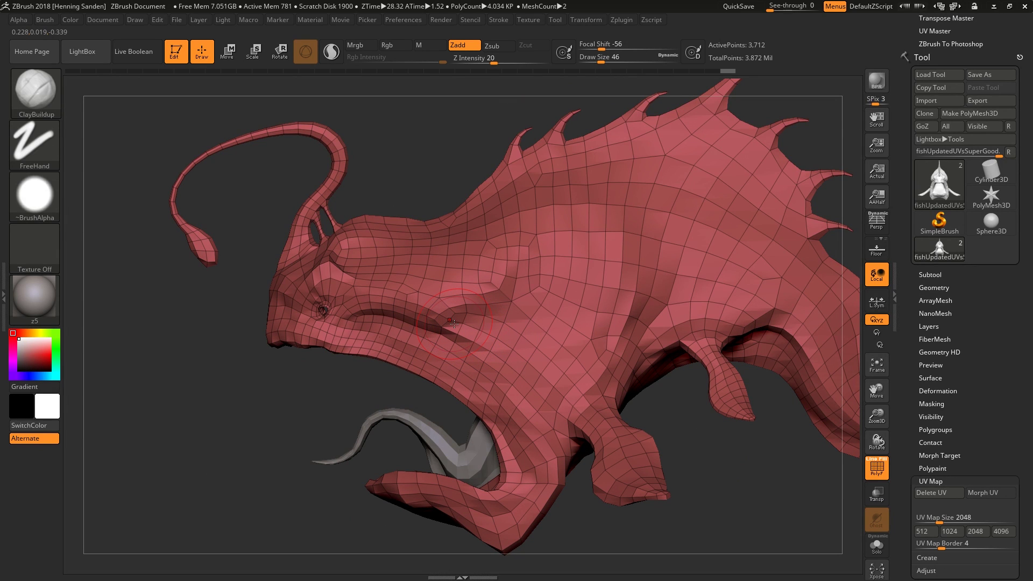
{"action": "mouse_move", "coordinate": [457, 325]}
{"action": "right_mouse_down"}
{"action": "mouse_move", "coordinate": [504, 318]}
{"action": "mouse_move", "coordinate": [419, 315]}
{"action": "right_mouse_up"}
{"action": "right_click_drag", "start_coordinate": [501, 330], "coordinate": [487, 303], "text": "alt"}
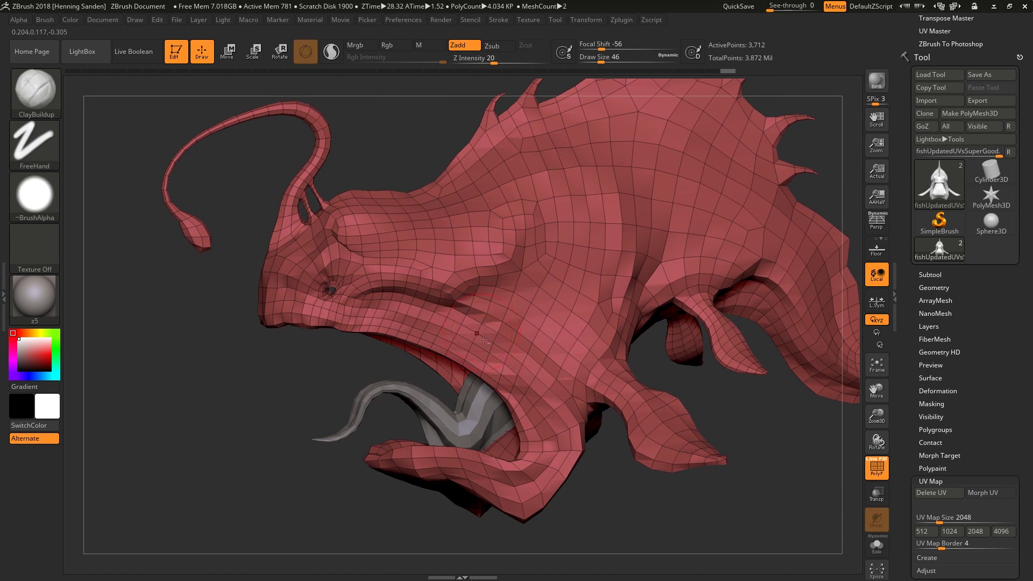
- Switch to the tongue subtool and back to the fish body subtool
{"action": "left_click", "coordinate": [488, 411], "text": "alt"}
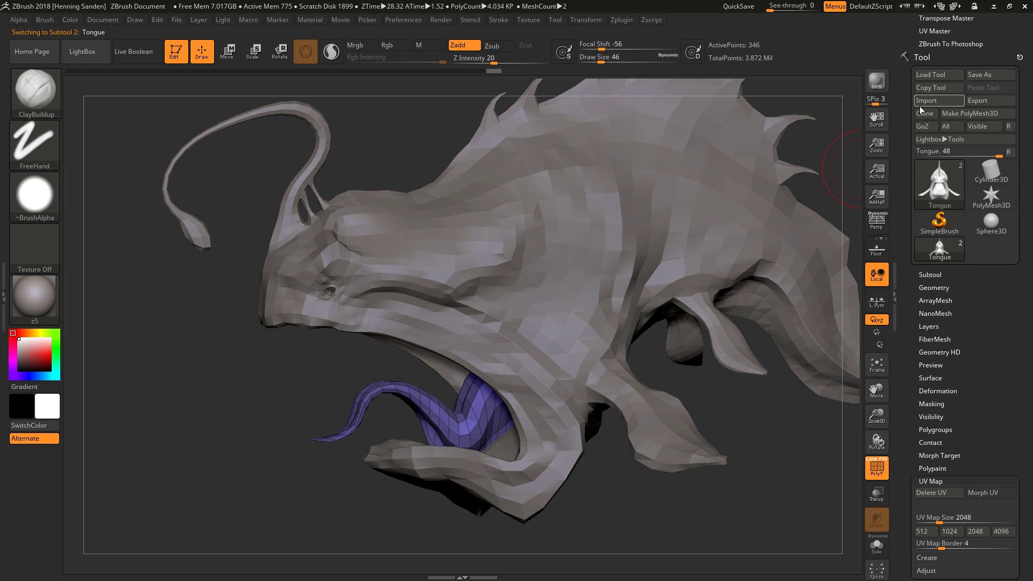
{"action": "left_click", "coordinate": [497, 325], "text": "alt"}
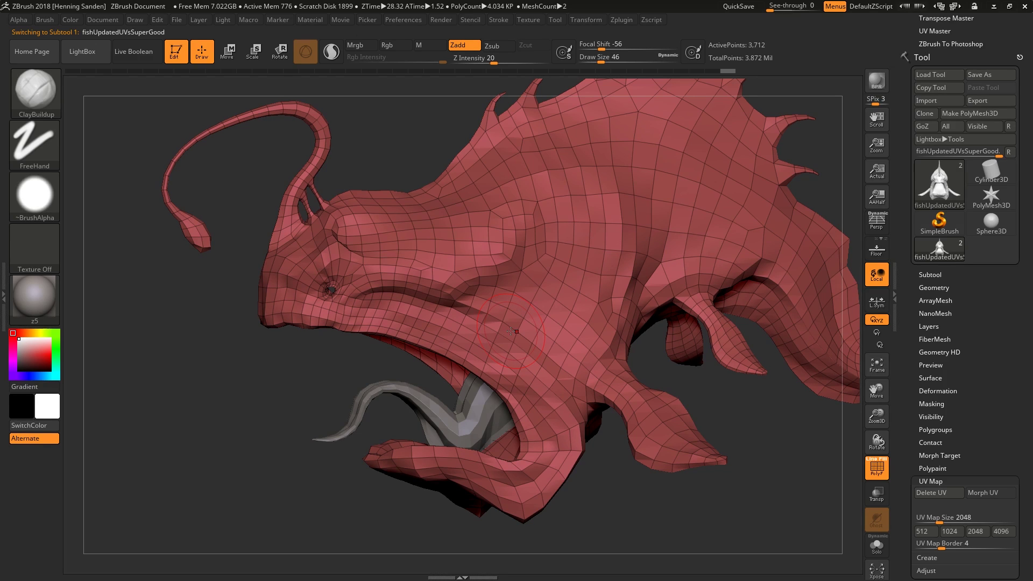
- Paint a mask stroke along the fish's side from behind the jaw towards the tail, and clear the mask
{"action": "right_click_drag", "start_coordinate": [510, 331], "coordinate": [513, 338]}
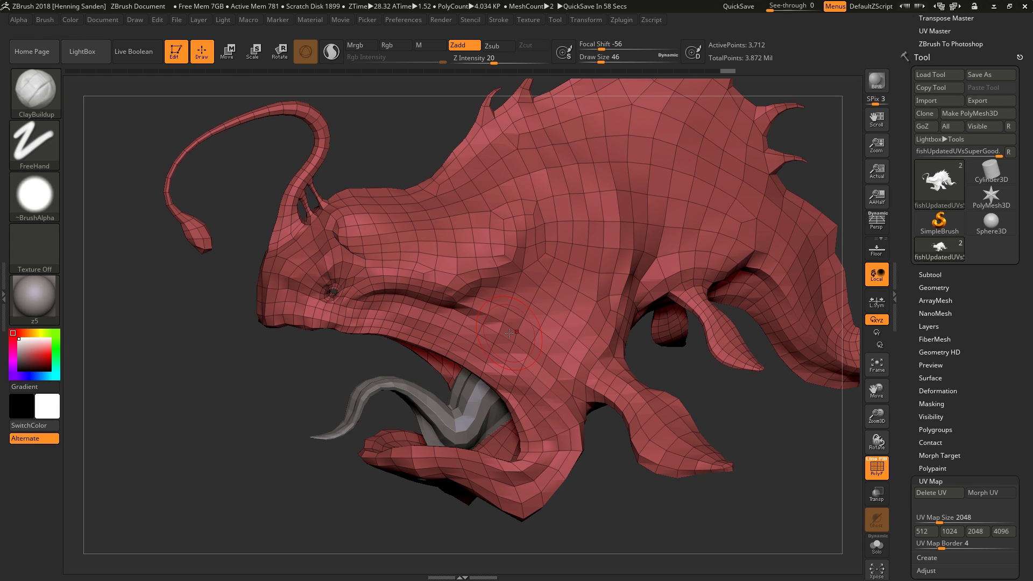
{"action": "right_click_drag", "start_coordinate": [517, 322], "coordinate": [560, 312]}
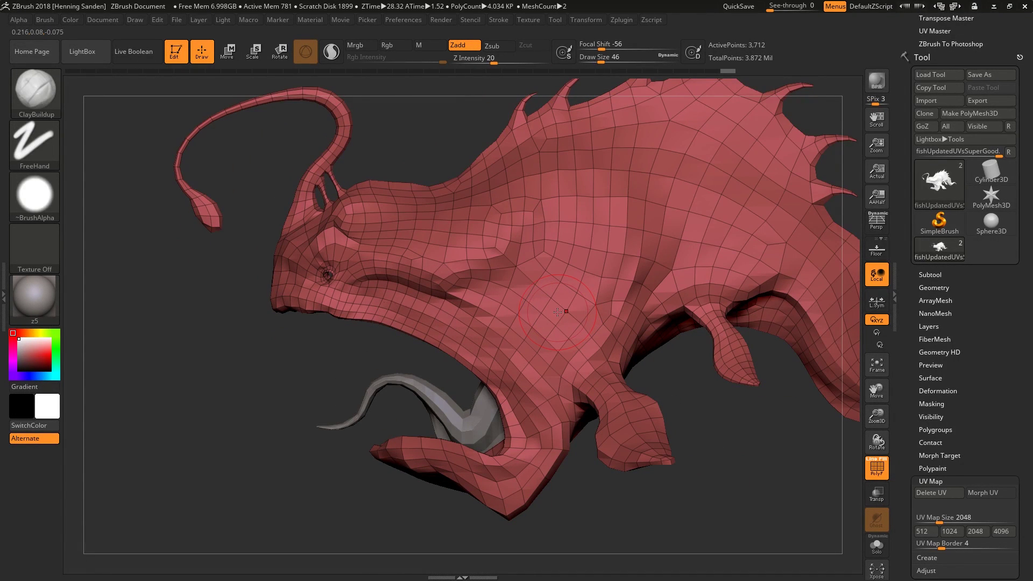
{"action": "right_click_drag", "start_coordinate": [553, 311], "coordinate": [456, 337]}
{"action": "mouse_move", "coordinate": [409, 370]}
{"action": "left_mouse_down", "text": "ctrl"}
{"action": "mouse_move", "coordinate": [431, 337]}
{"action": "mouse_move", "coordinate": [721, 350]}
{"action": "left_mouse_up", "text": "ctrl"}
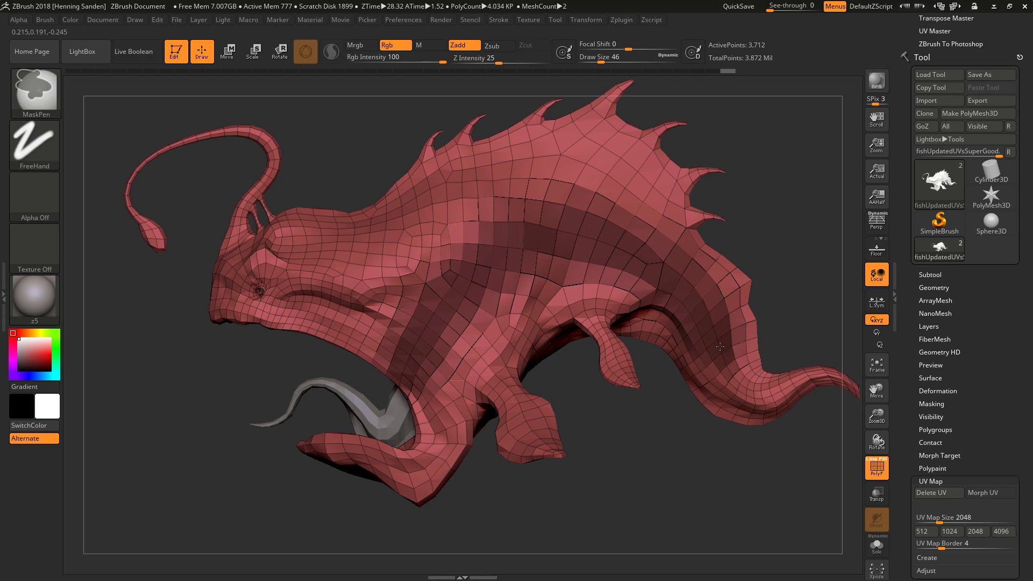
{"action": "left_click_drag", "start_coordinate": [717, 438], "coordinate": [686, 460], "text": "ctrl"}
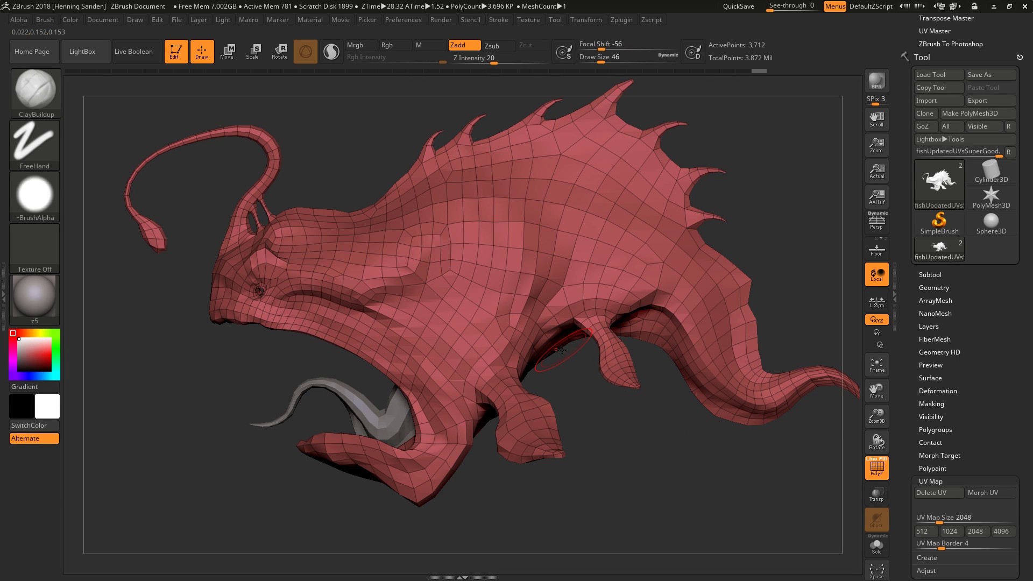
{"action": "right_click_drag", "start_coordinate": [560, 346], "coordinate": [545, 341]}
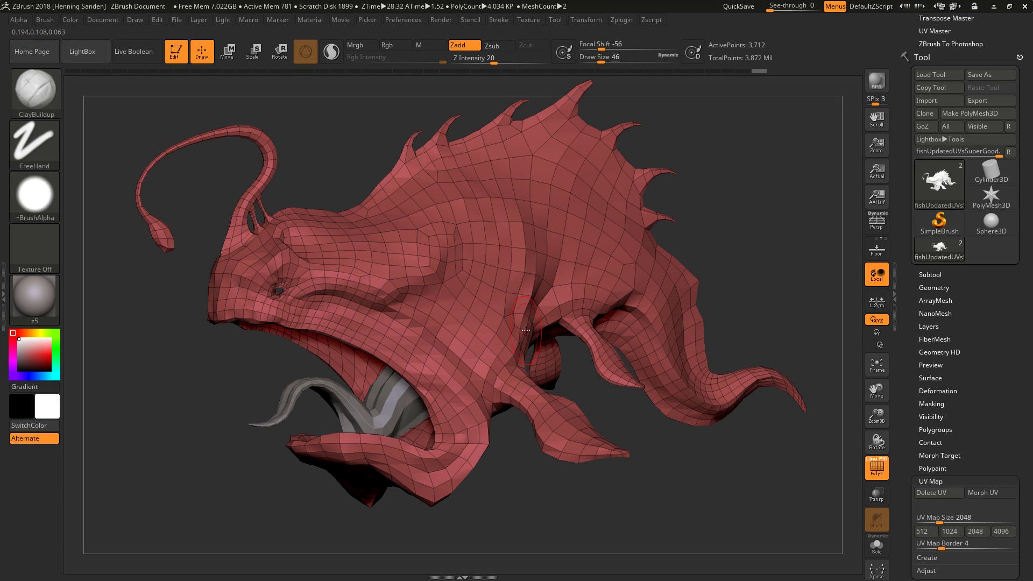
{"action": "right_click_drag", "start_coordinate": [524, 331], "coordinate": [521, 331]}
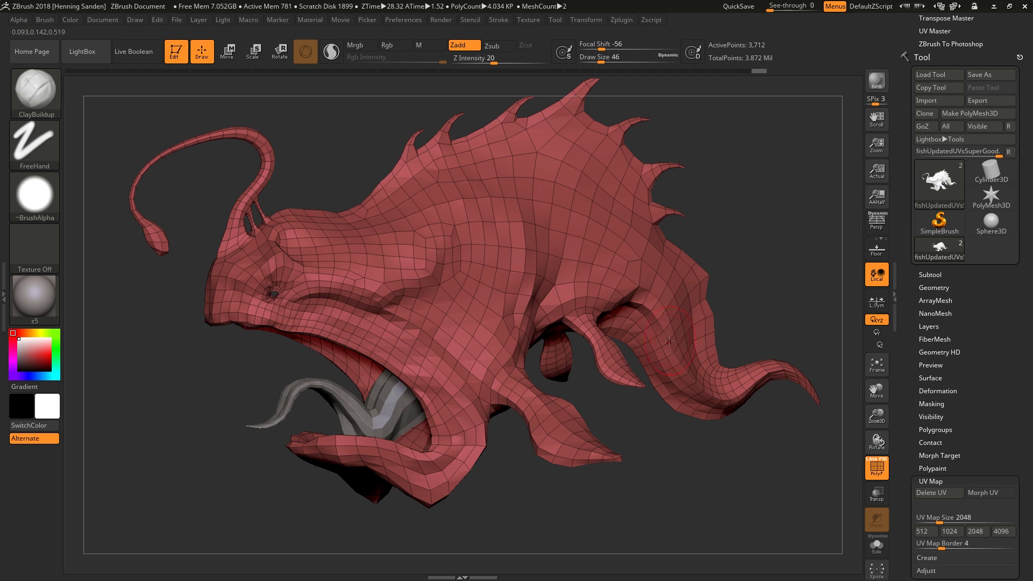
{"action": "mouse_move", "coordinate": [647, 332]}
{"action": "right_mouse_down"}
{"action": "mouse_move", "coordinate": [637, 333]}
{"action": "mouse_move", "coordinate": [645, 340]}
{"action": "right_mouse_up"}
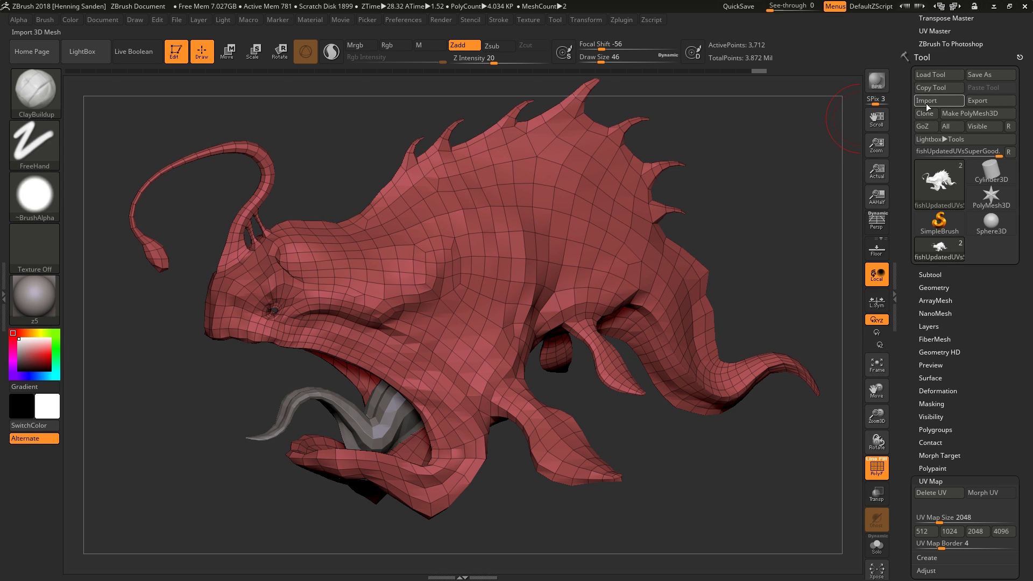
{"action": "left_click_drag", "start_coordinate": [689, 132], "coordinate": [663, 188]}
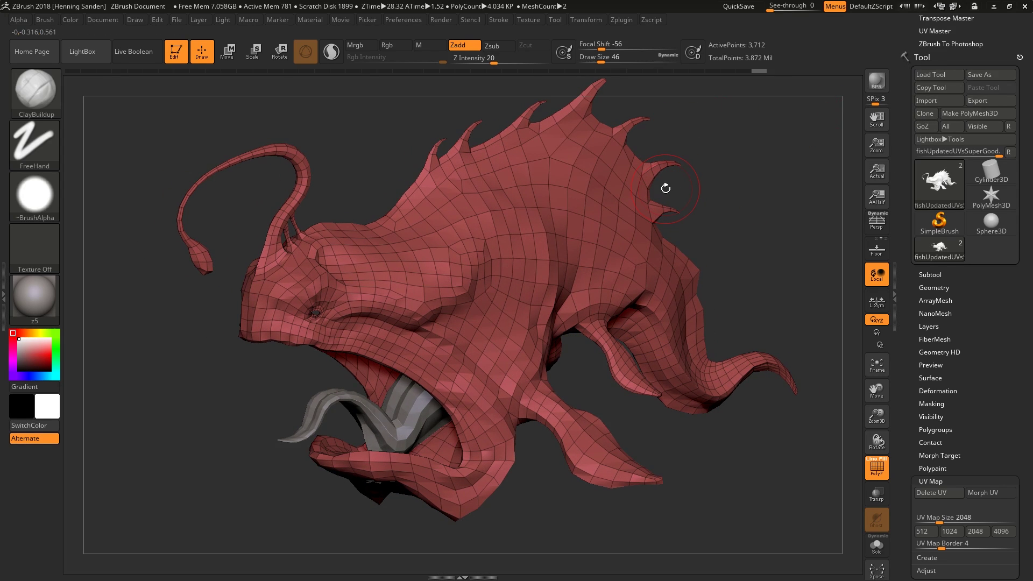